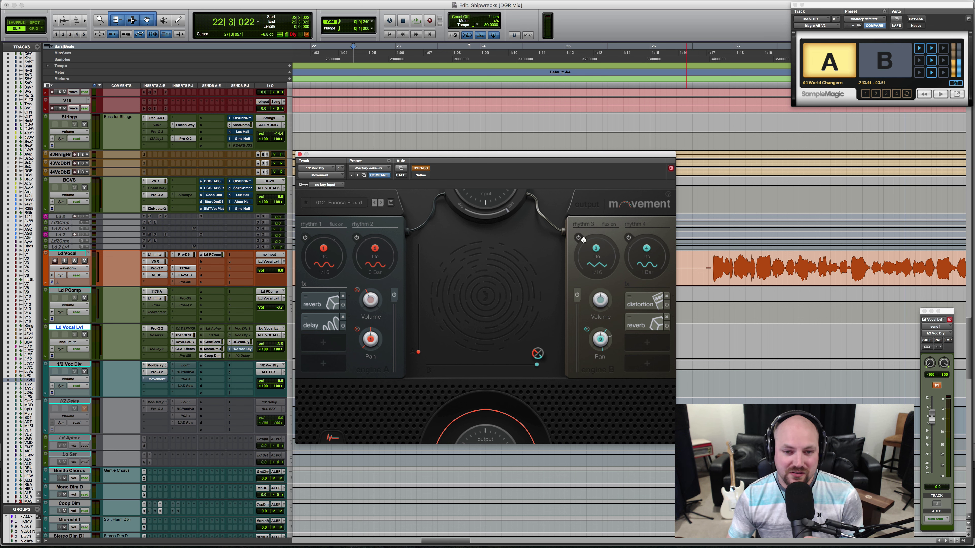
# Step: Close the Movement plug-in window and place the playback start on the Ld Vocal track at 22|2|930
pyautogui.moveTo(477, 157); pyautogui.dragTo(477, 193)
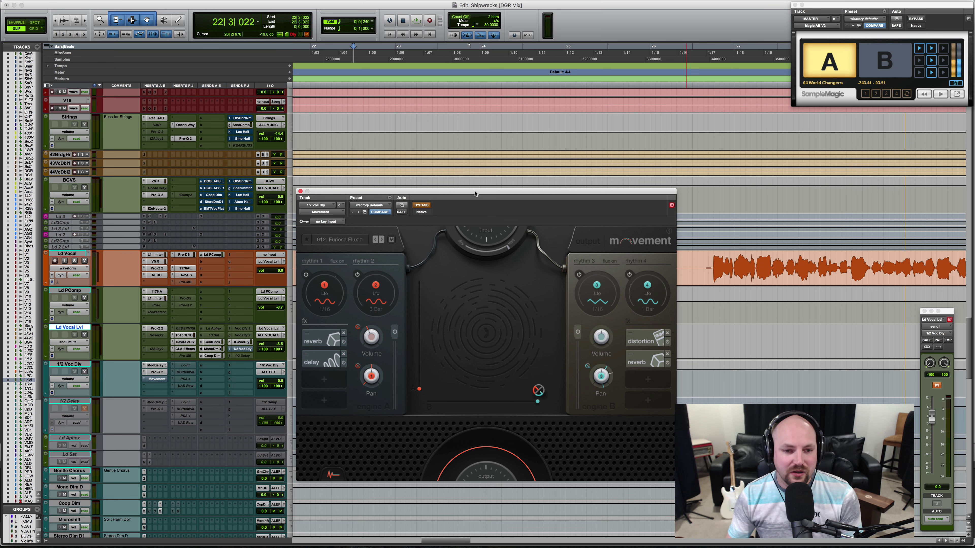
pyautogui.moveTo(321, 193); pyautogui.dragTo(351, 188)
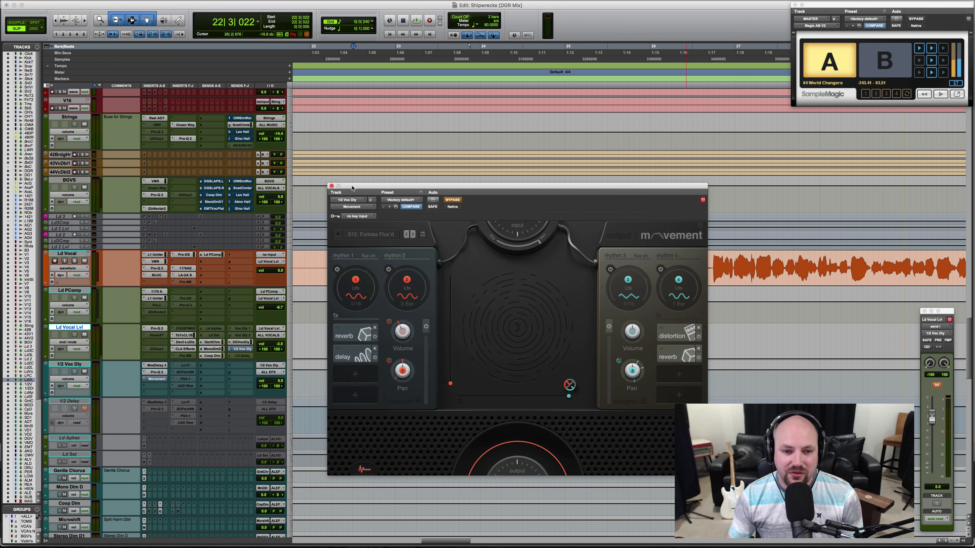
pyautogui.click(332, 186)
pyautogui.click(352, 261)
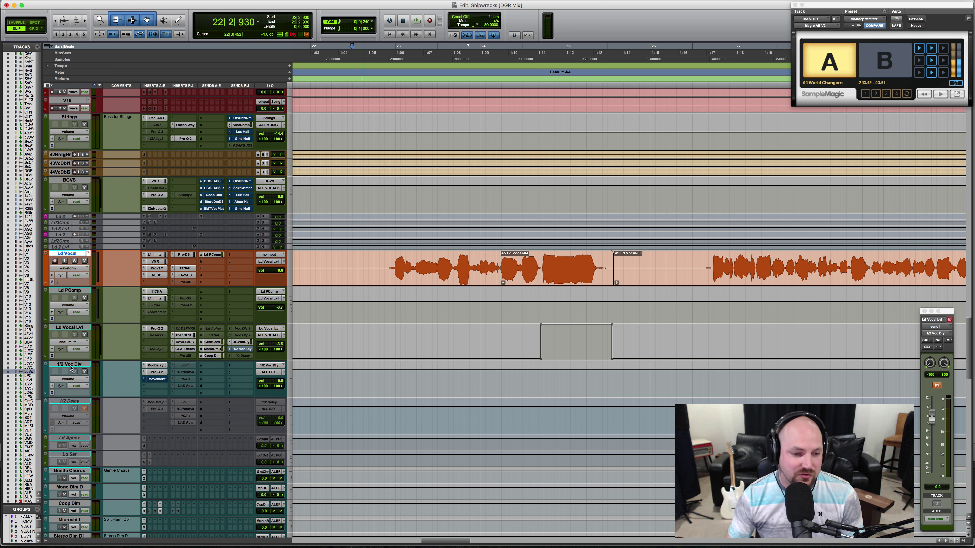
# Step: Inspect the Mod Delay III and Pro-Q 2 inserts on the 1/2 Voc Dly track, and play the mix from the cursor
pyautogui.click(154, 365)
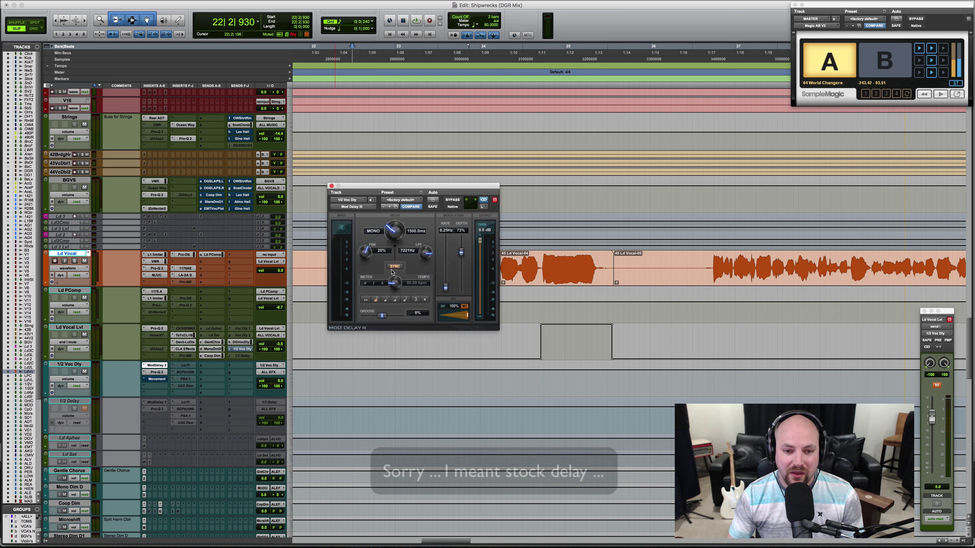
pyautogui.click(155, 373)
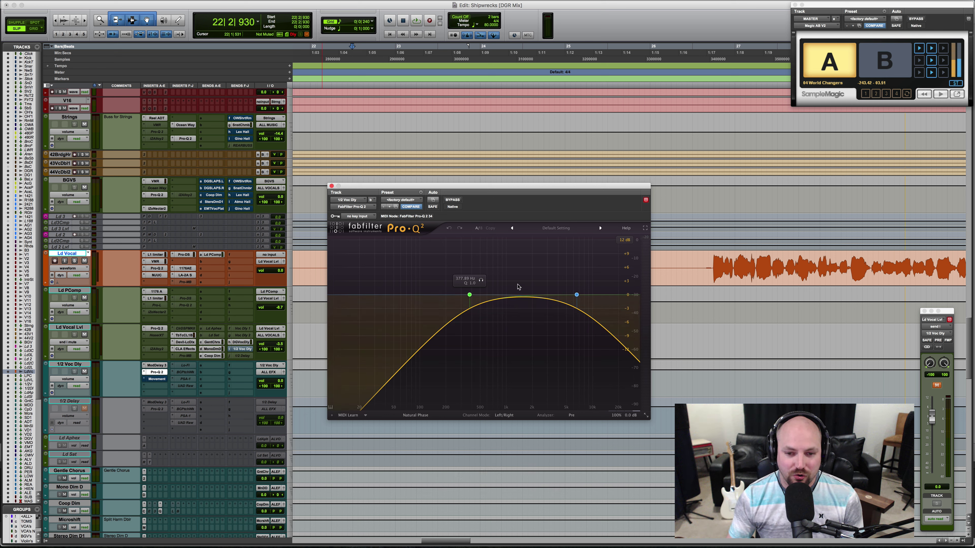
pyautogui.click(156, 373)
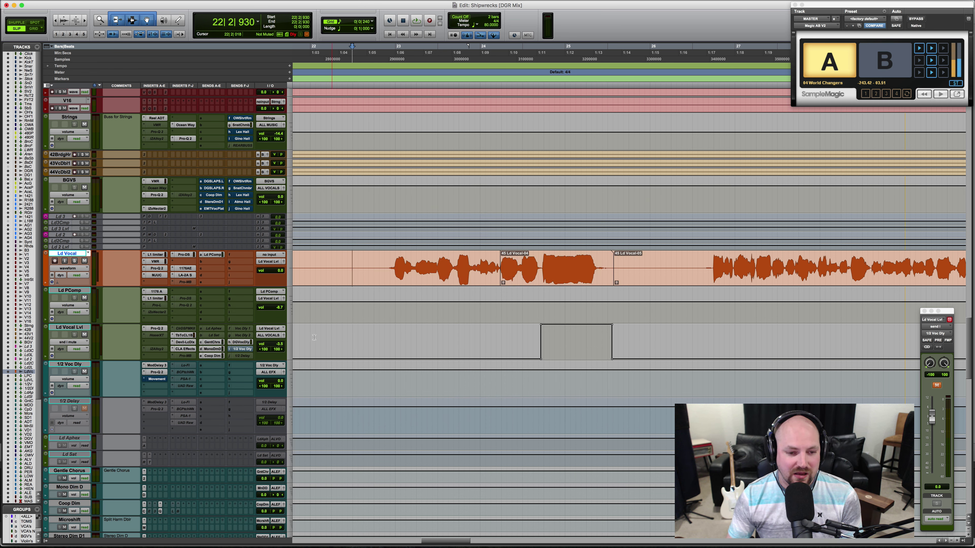
pyautogui.press('space')
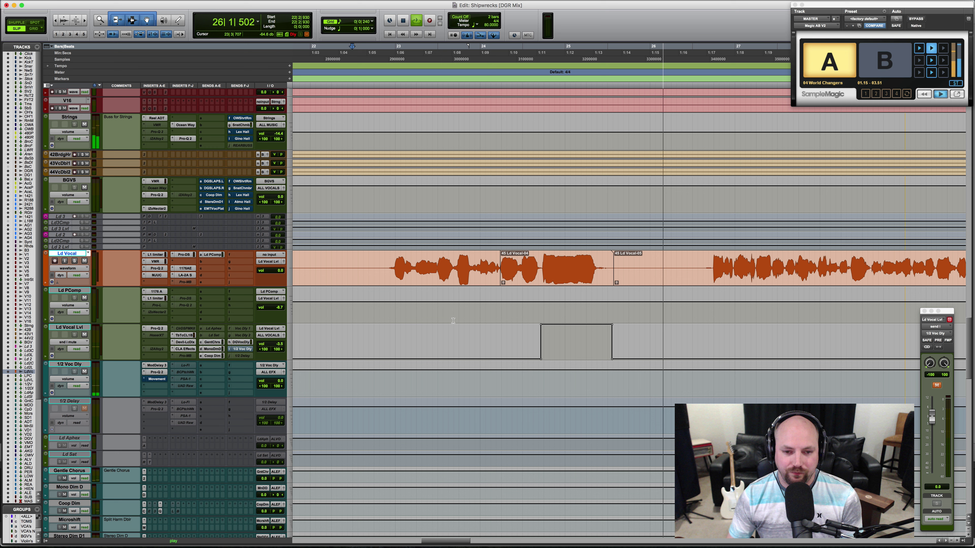
pyautogui.press('space')
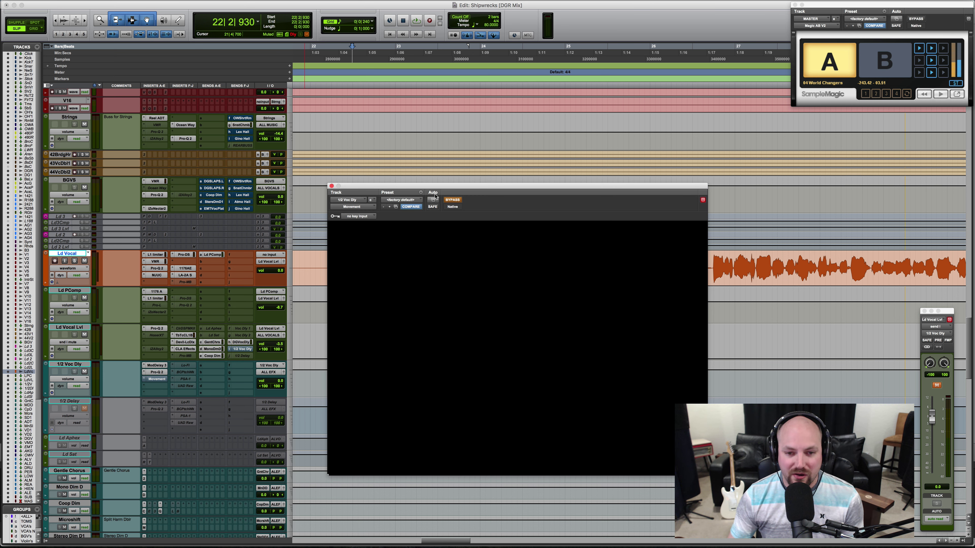
# Step: Solo the Ld Vocal track and audition it from 24|1|868 with the Movement plug-in still bypassed
pyautogui.moveTo(440, 186); pyautogui.dragTo(416, 155)
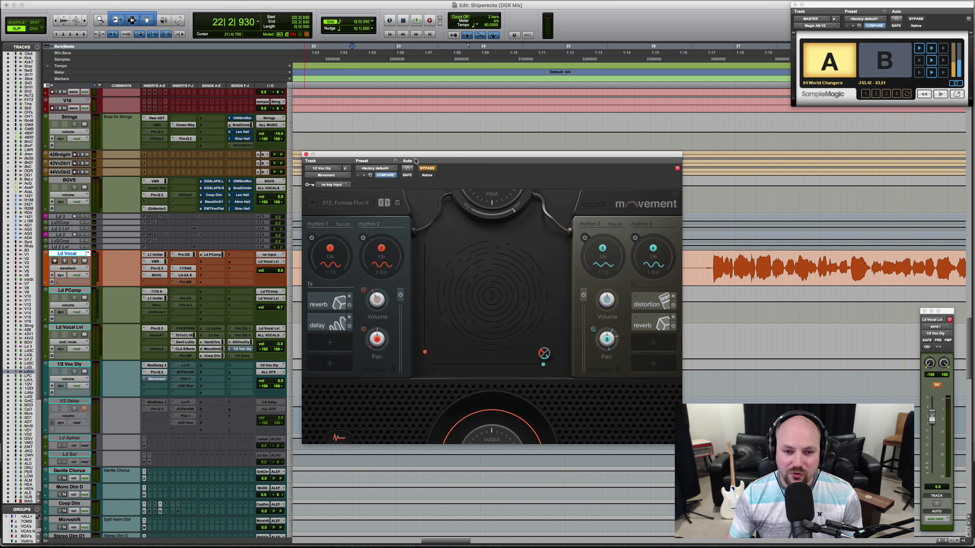
pyautogui.moveTo(402, 155); pyautogui.dragTo(400, 134)
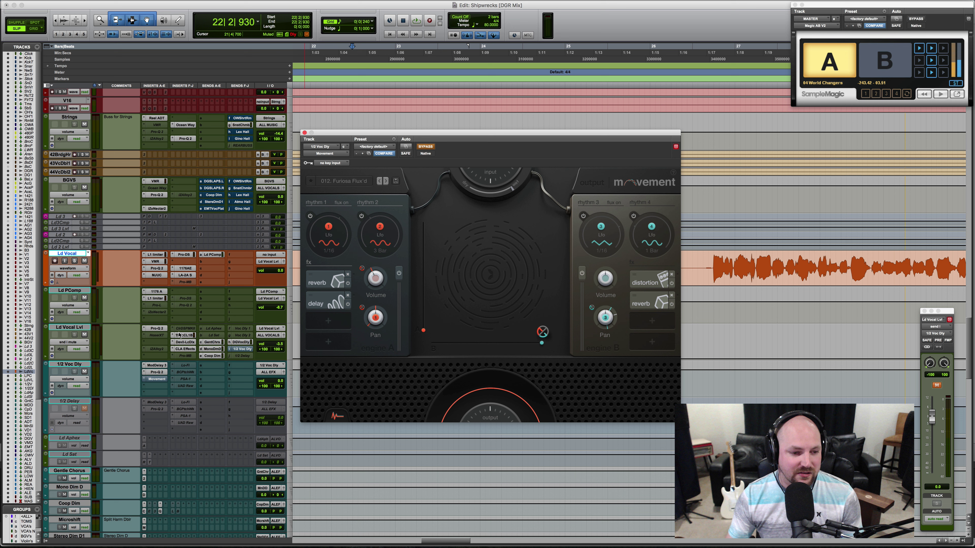
pyautogui.click(74, 261)
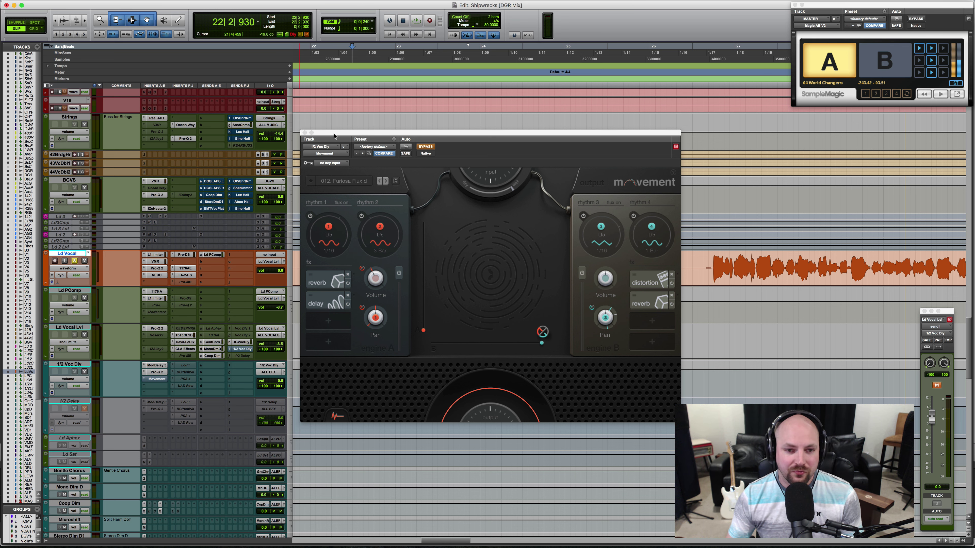
pyautogui.moveTo(334, 135); pyautogui.dragTo(343, 321)
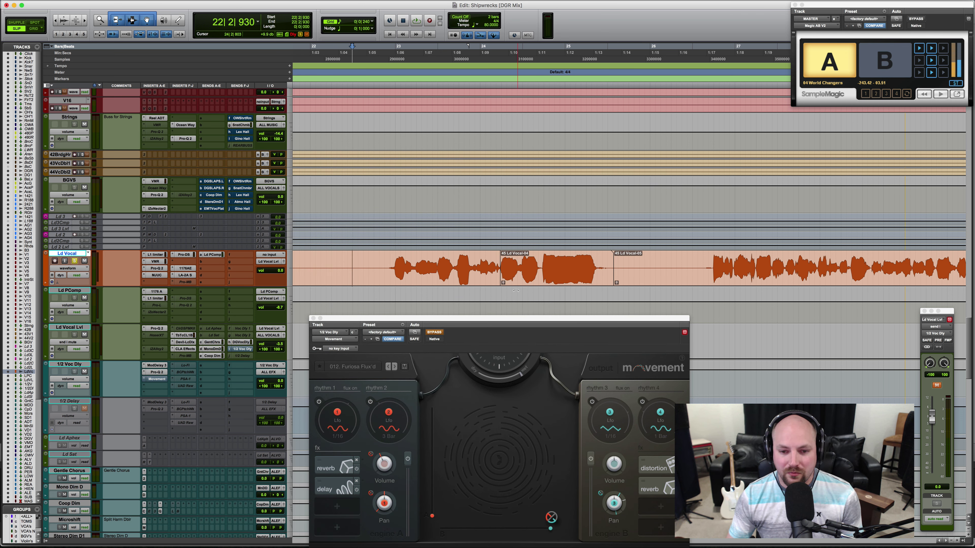
pyautogui.click(502, 304)
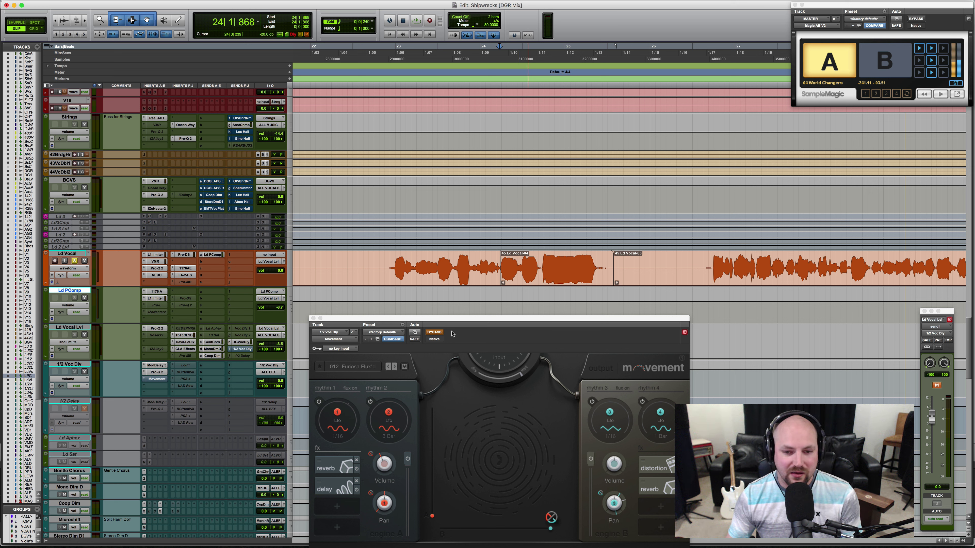
pyautogui.press('space')
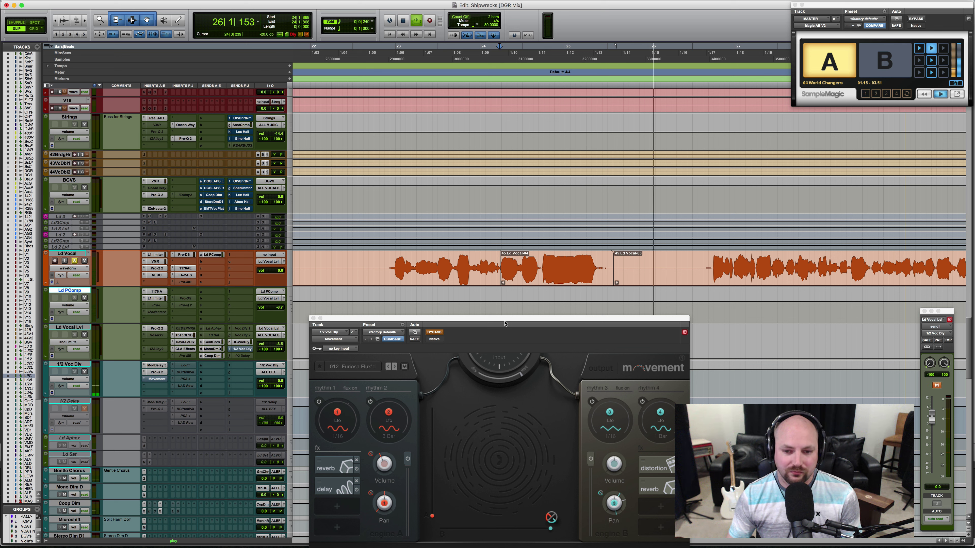
pyautogui.press('space')
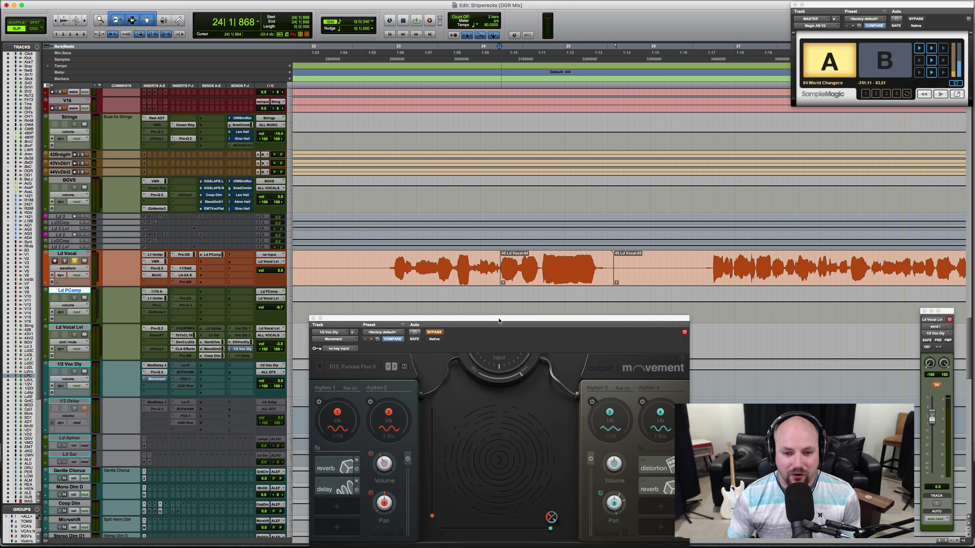
# Step: Highlight the raised send-mute automation section on the Ld Vocal Lvl track and set the playback start to 24|1|937
pyautogui.moveTo(498, 321); pyautogui.dragTo(351, 93)
pyautogui.hscroll(-5, 641, 375)
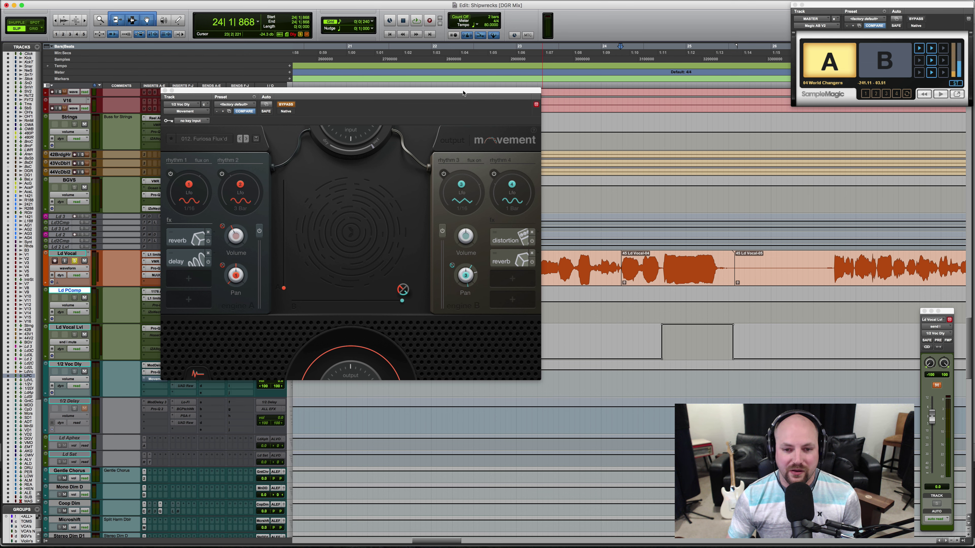
pyautogui.moveTo(463, 93); pyautogui.dragTo(517, 81)
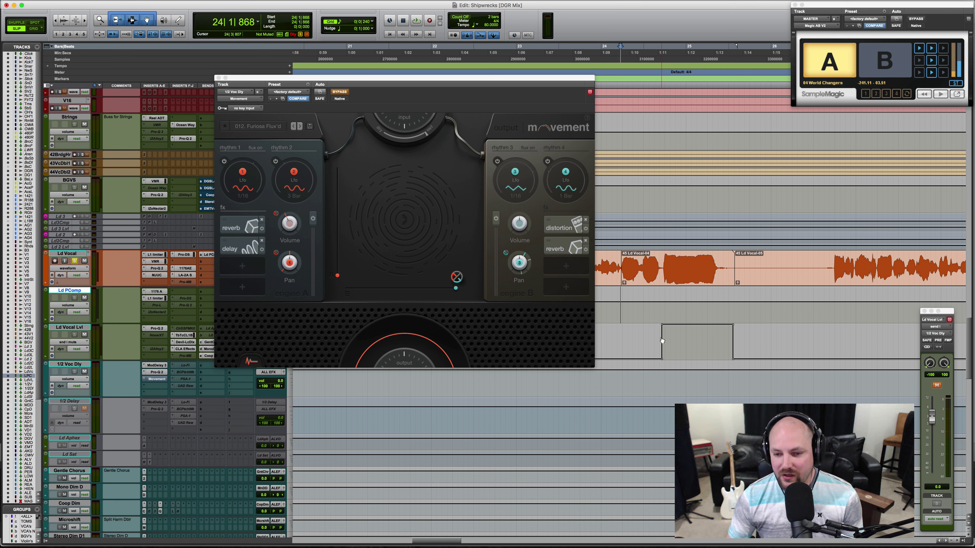
pyautogui.moveTo(674, 340); pyautogui.dragTo(723, 339)
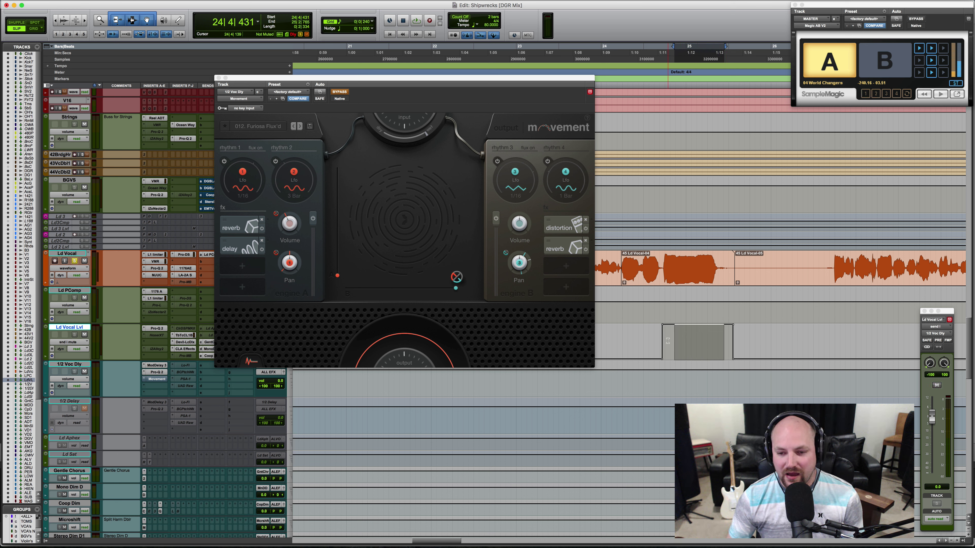
pyautogui.click(621, 341)
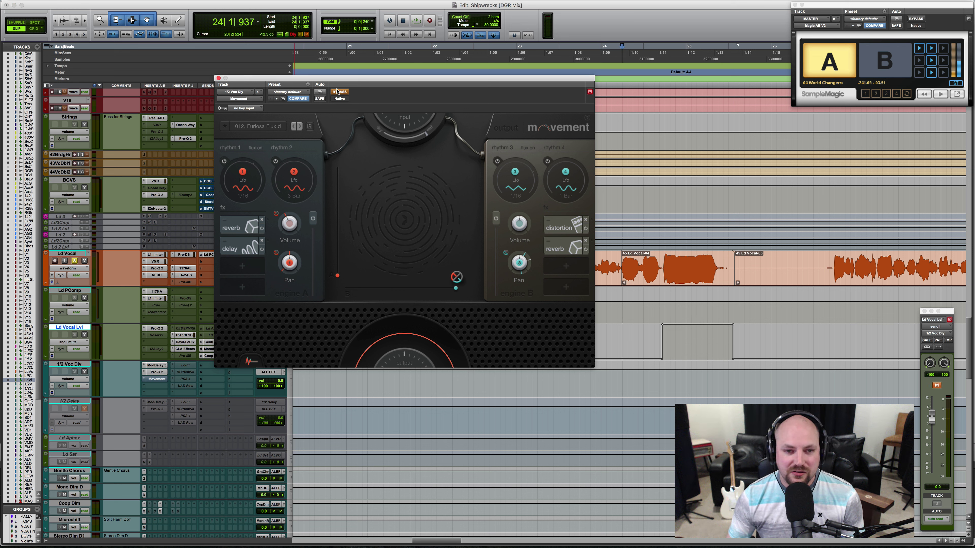
# Step: Take the Movement plug-in out of bypass with the preset 005. Into the Void, and audition the soloed vocal delay
pyautogui.click(338, 91)
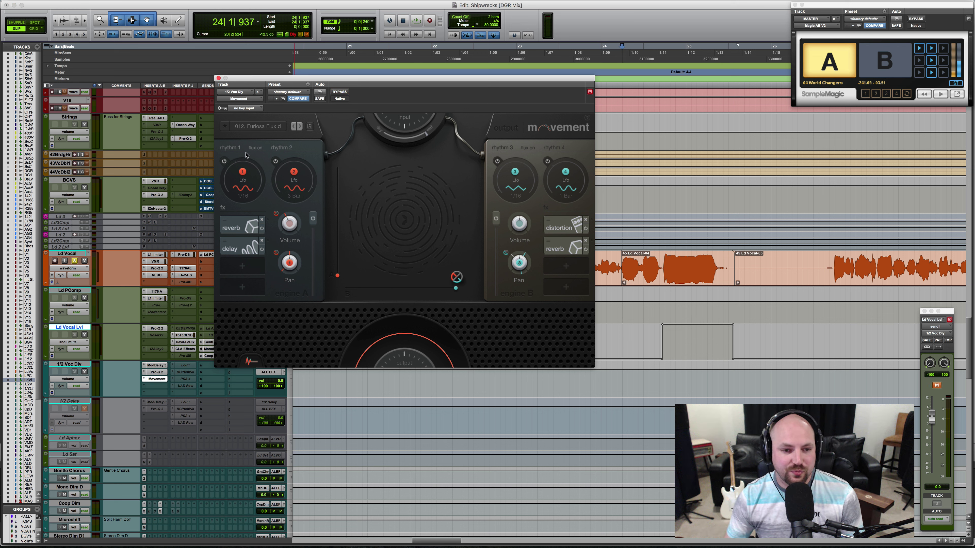
pyautogui.click(252, 128)
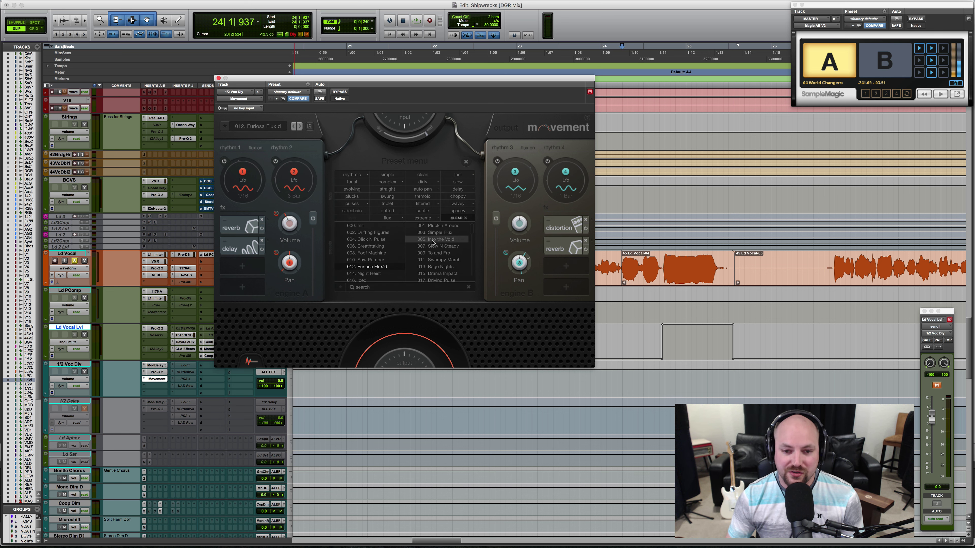
pyautogui.click(435, 240)
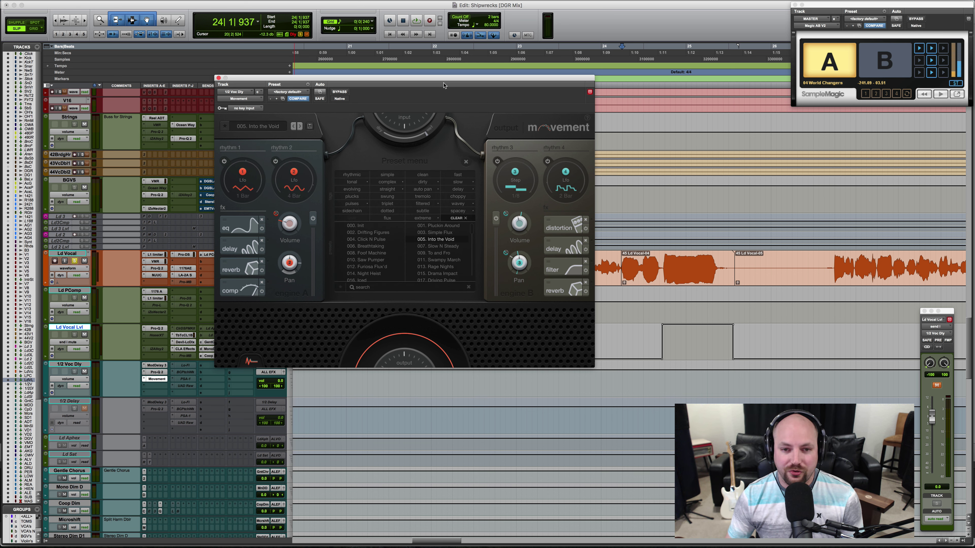
pyautogui.moveTo(436, 81); pyautogui.dragTo(388, 69)
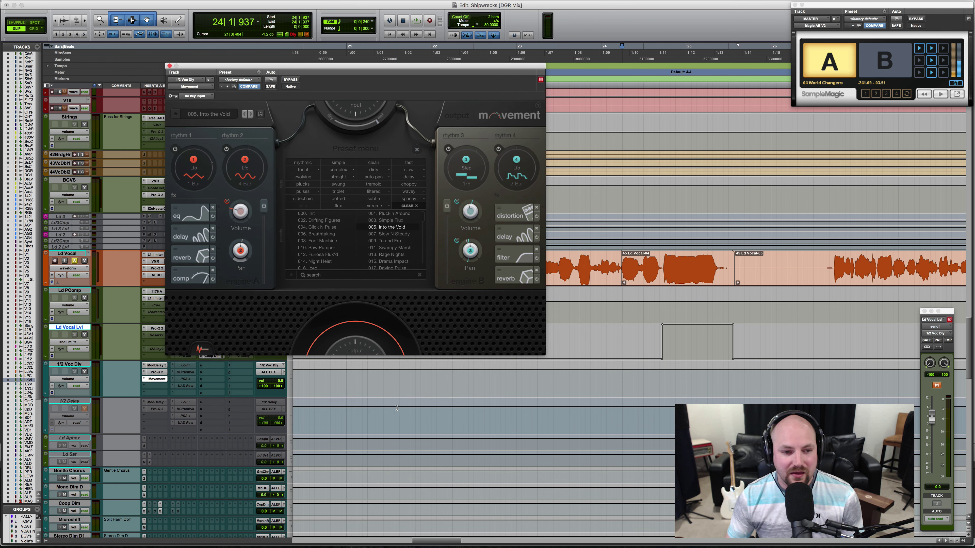
pyautogui.press('space')
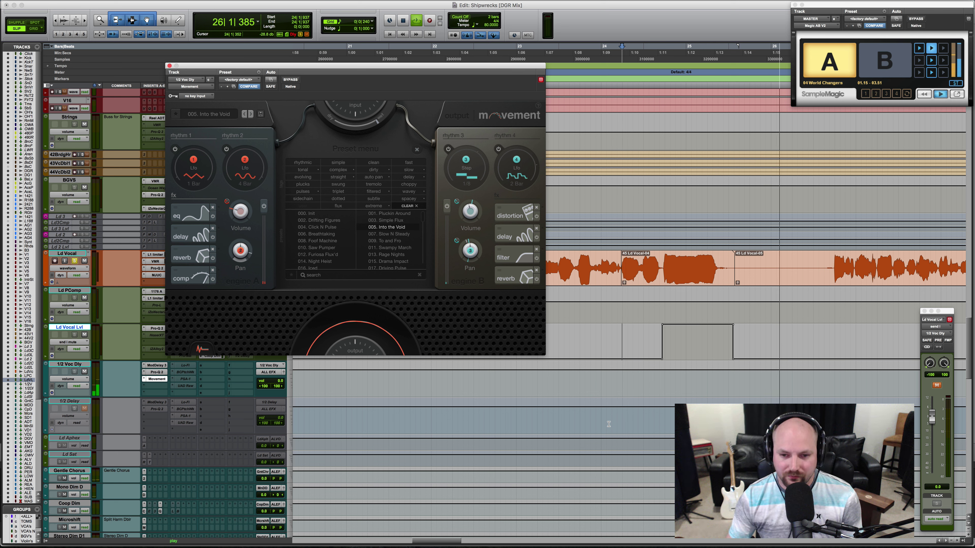
pyautogui.press('space')
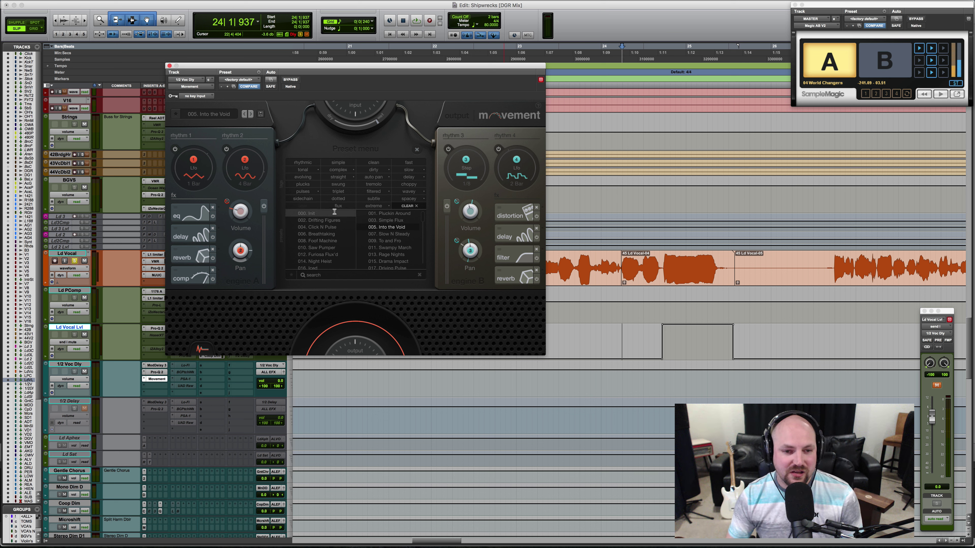
# Step: Load the Movement preset 009. To and Fro with rhythm 2 at a 1/8 dotted rate, and audition it
pyautogui.click(384, 240)
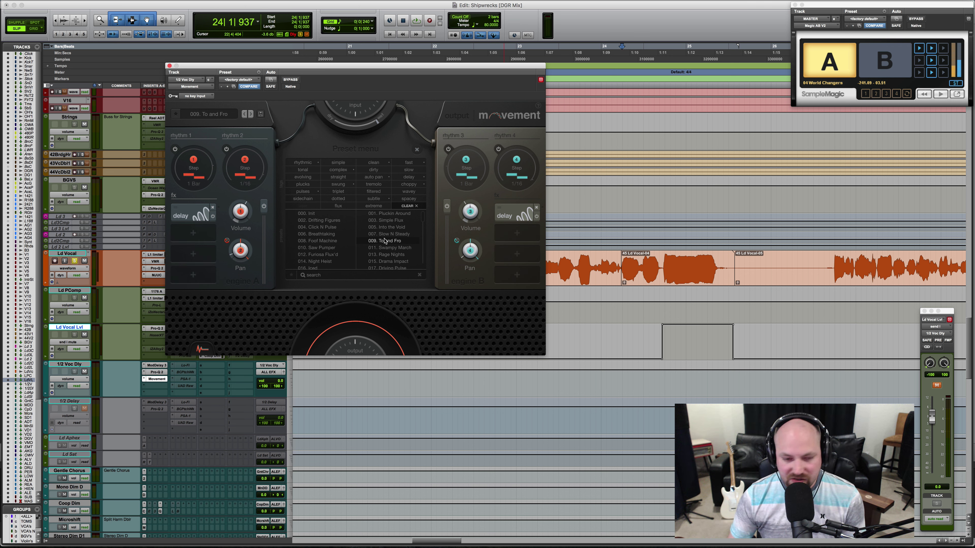
pyautogui.click(239, 181)
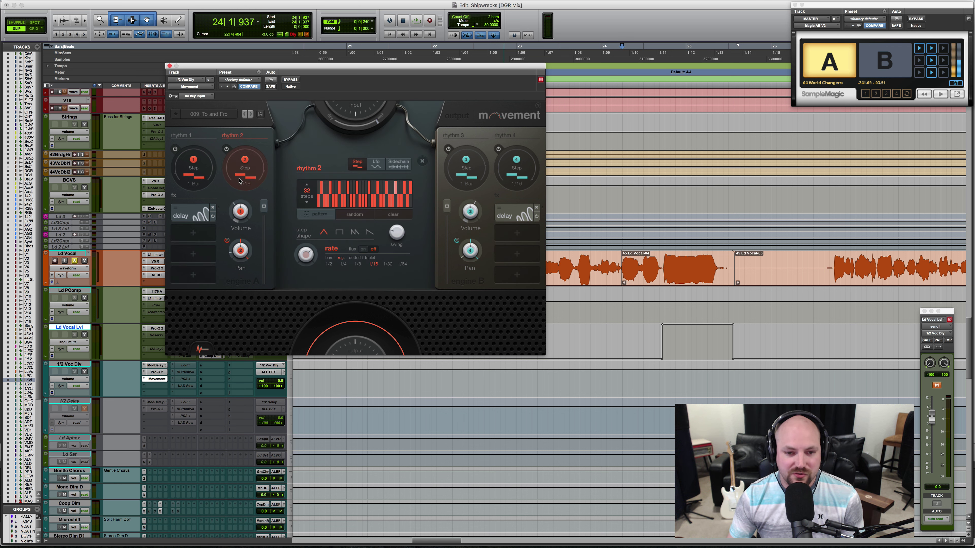
pyautogui.click(358, 265)
pyautogui.click(356, 258)
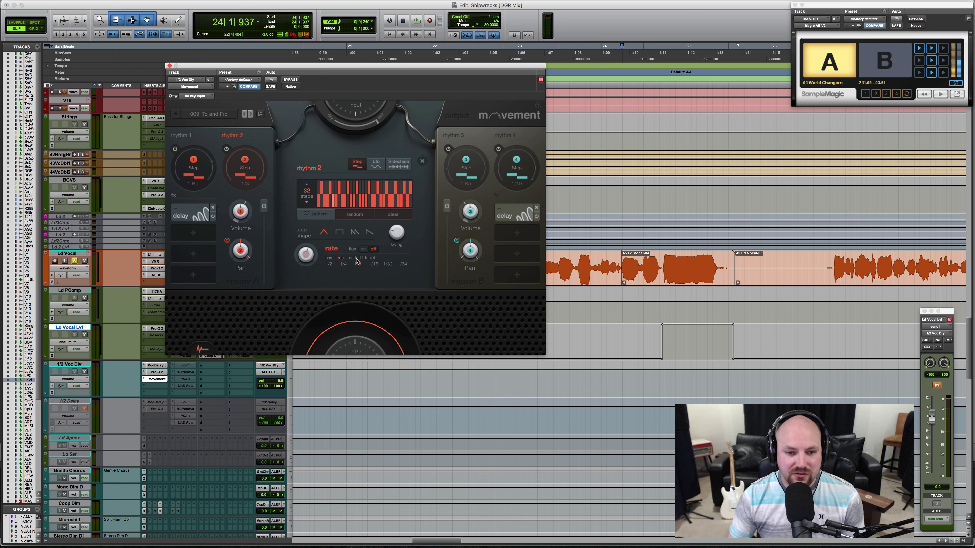
pyautogui.press('space')
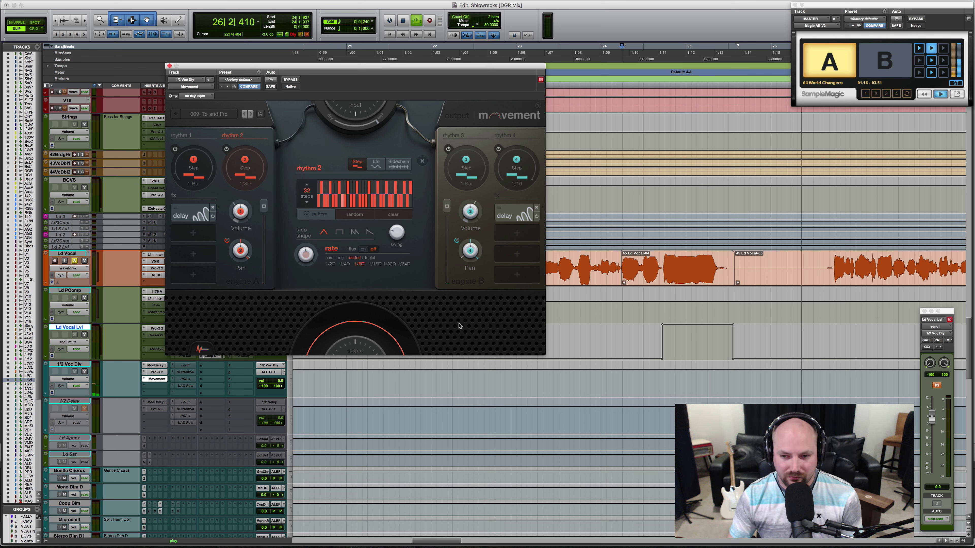
pyautogui.press('space')
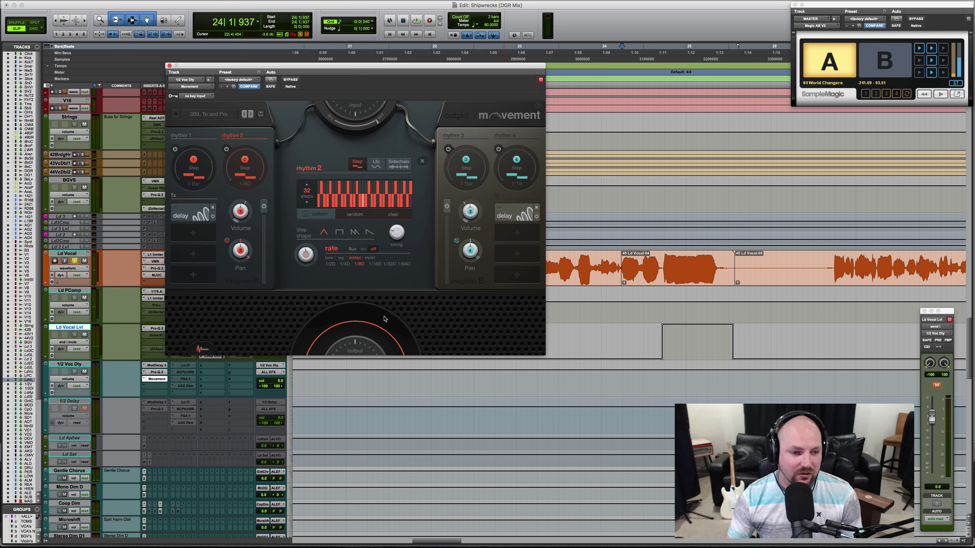
# Step: Unsolo the Ld Vocal track and play the effect in the full mix from 24|1|937
pyautogui.click(75, 260)
pyautogui.click(72, 255)
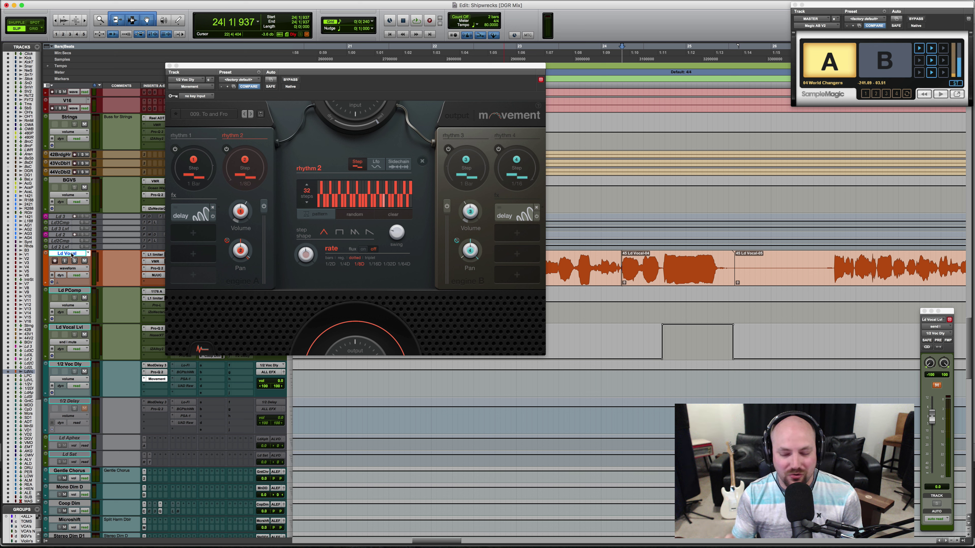
pyautogui.press('space')
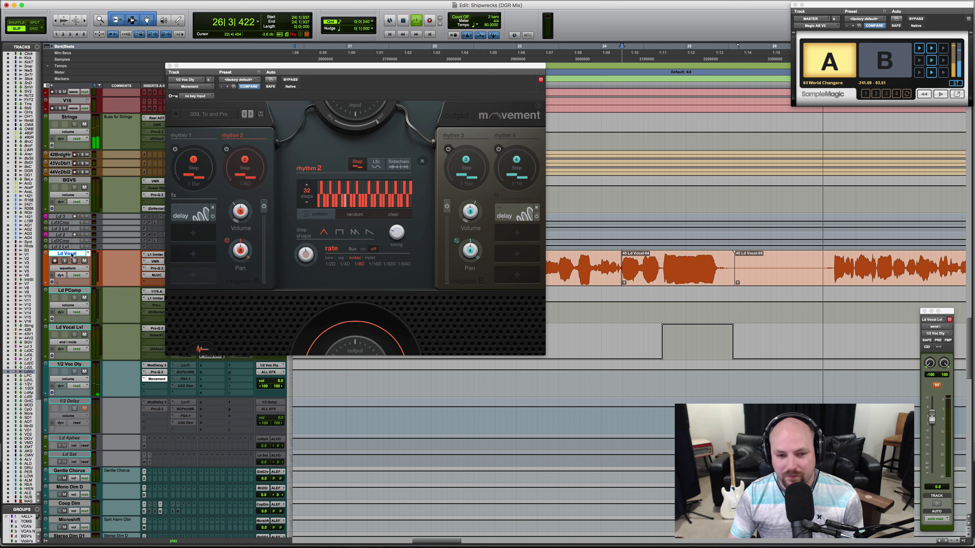
pyautogui.press('space')
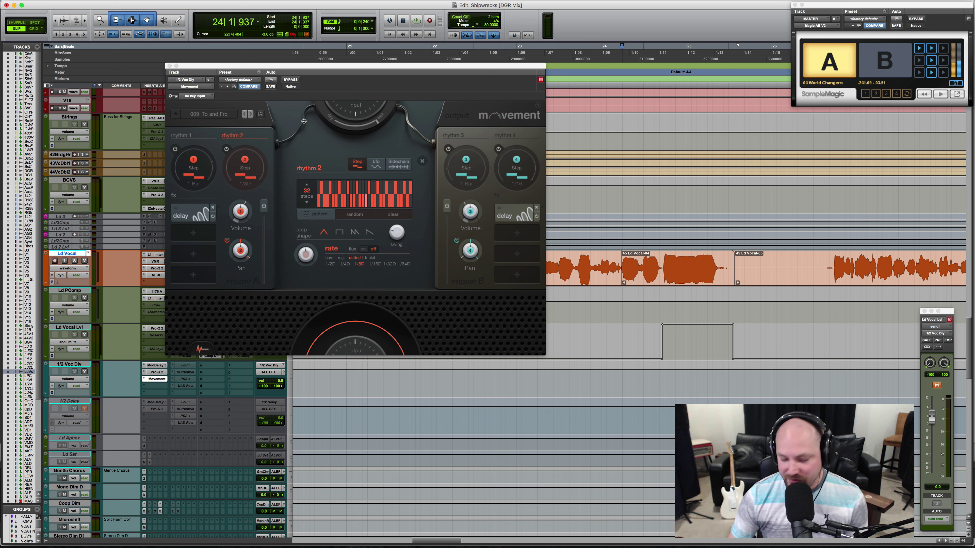
# Step: Load the preset 010. Saw Pumper in the Movement plug-in
pyautogui.click(233, 120)
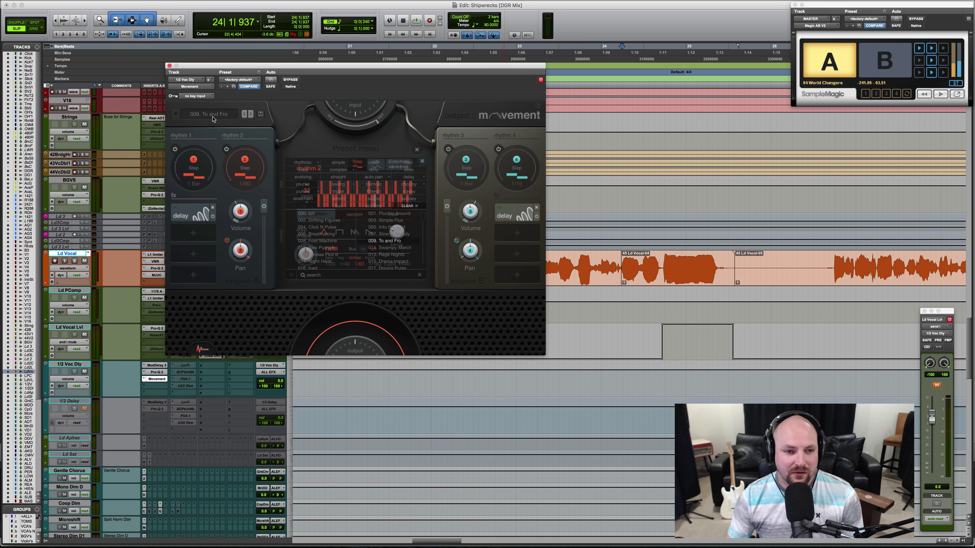
pyautogui.click(334, 248)
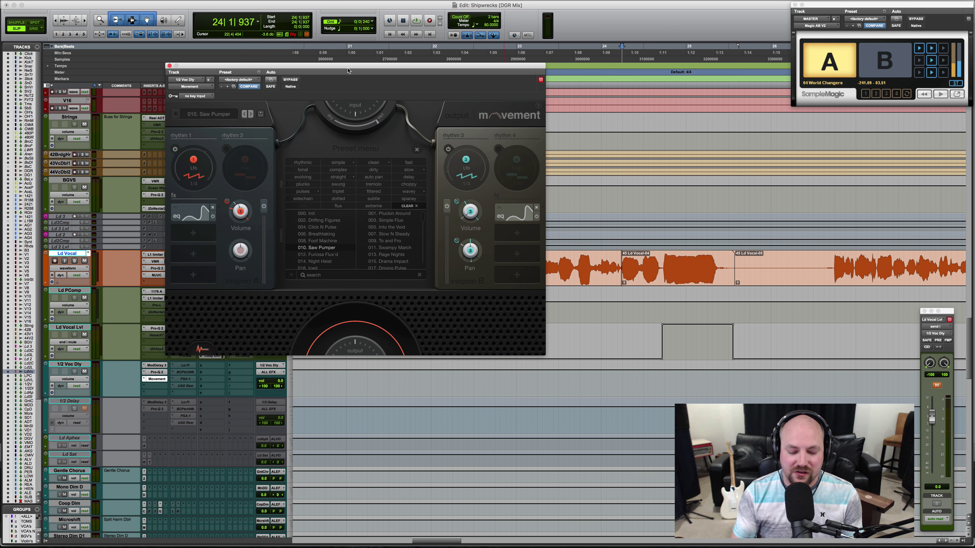
# Step: Audition the 010. Saw Pumper preset from 24|1|937 in the full mix and with the Ld Vocal track soloed
pyautogui.press('space')
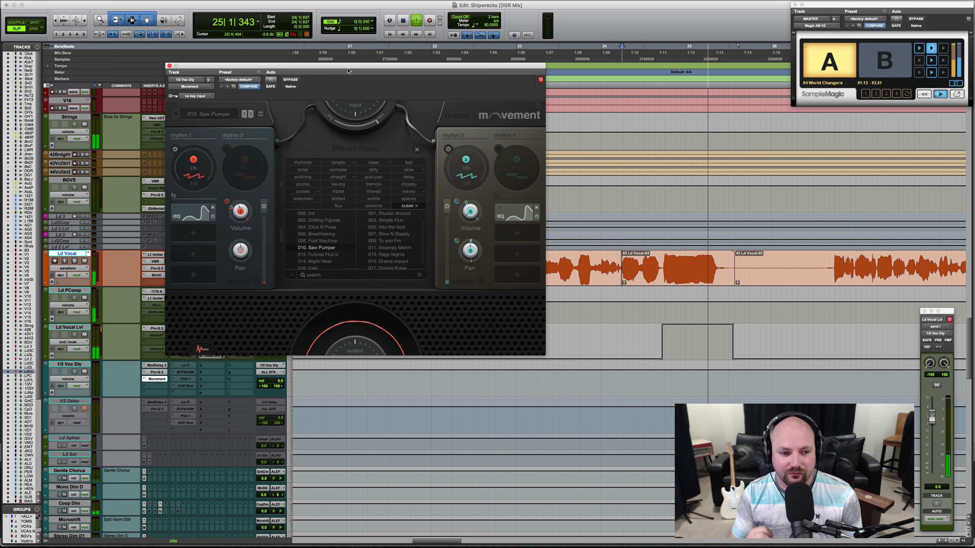
pyautogui.hotkey('shift', 's')
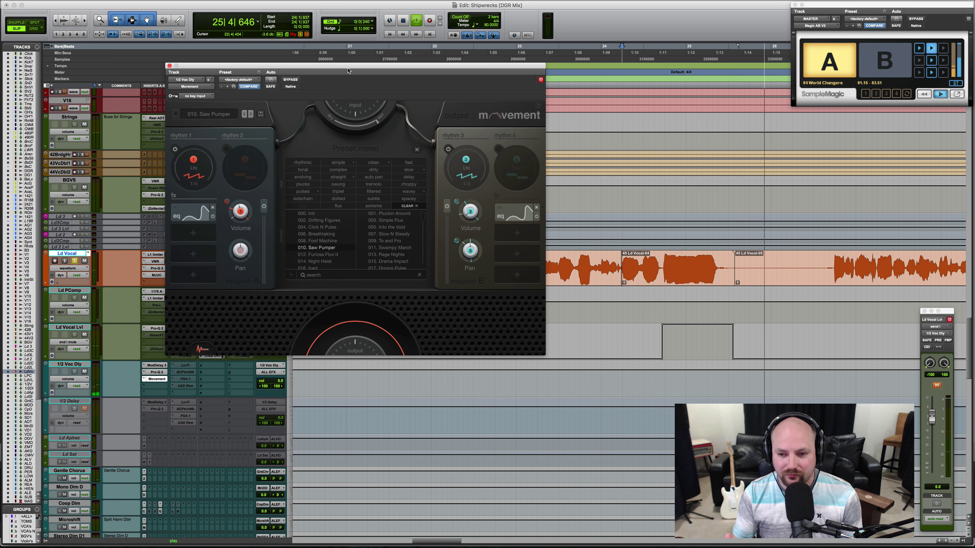
pyautogui.press('space')
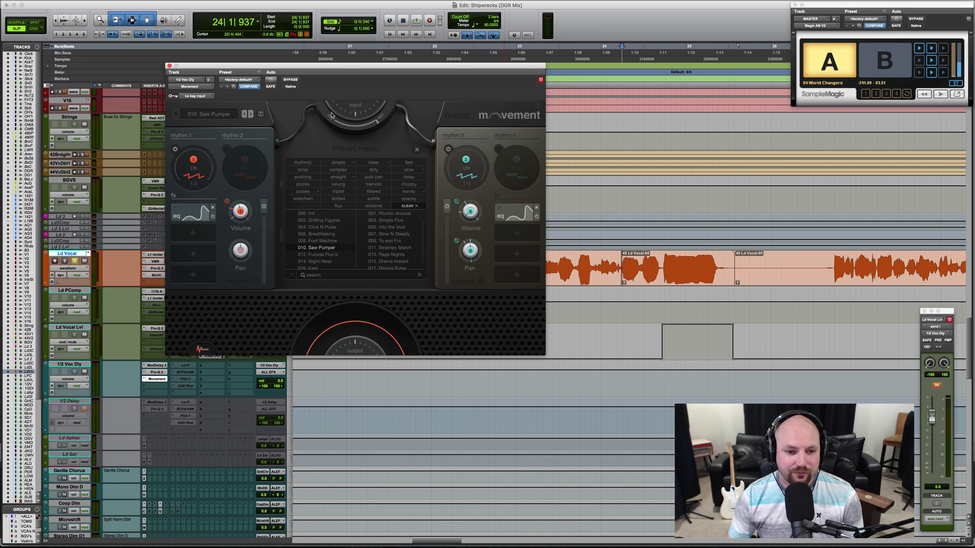
# Step: Load the Movement preset 012. Furiosa Flux'd and audition it with the vocal soloed and in the full mix
pyautogui.click(324, 255)
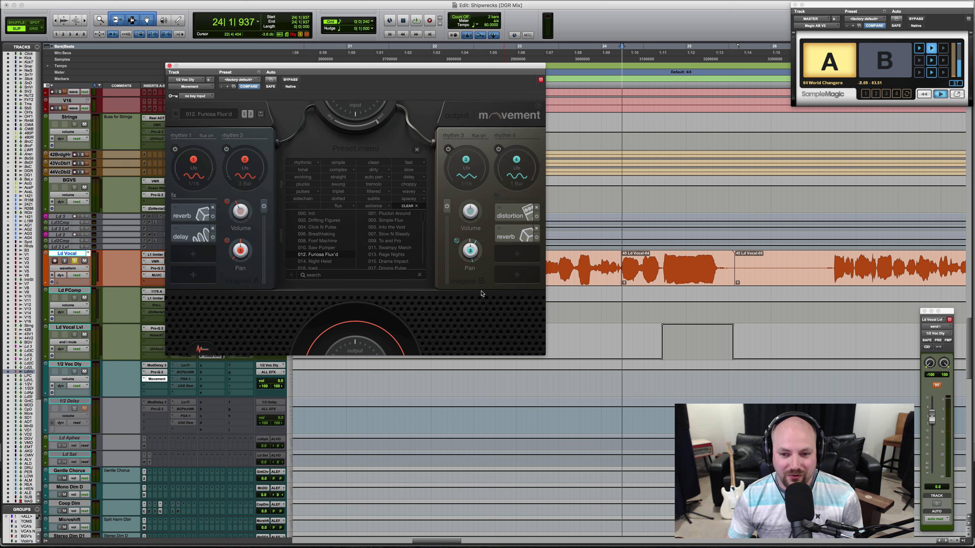
pyautogui.press('space')
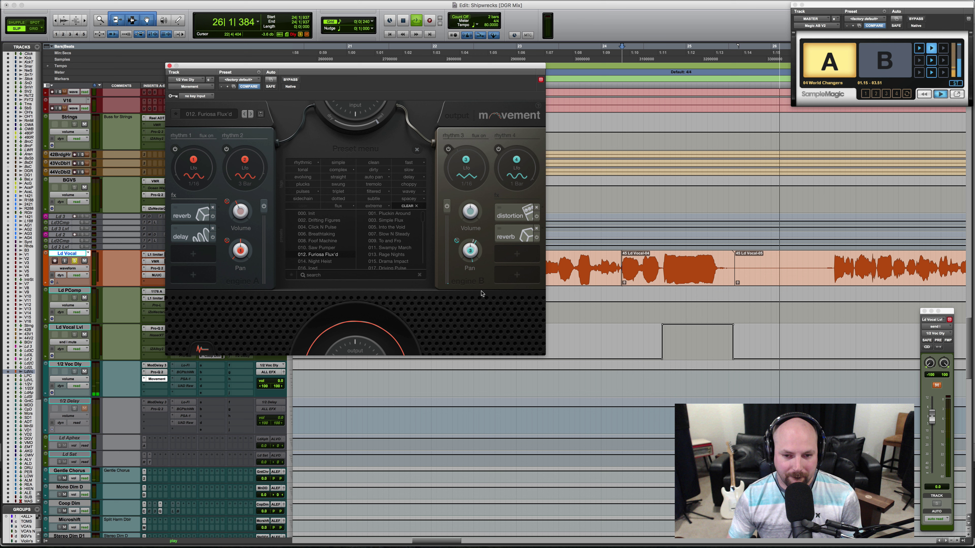
pyautogui.press('space')
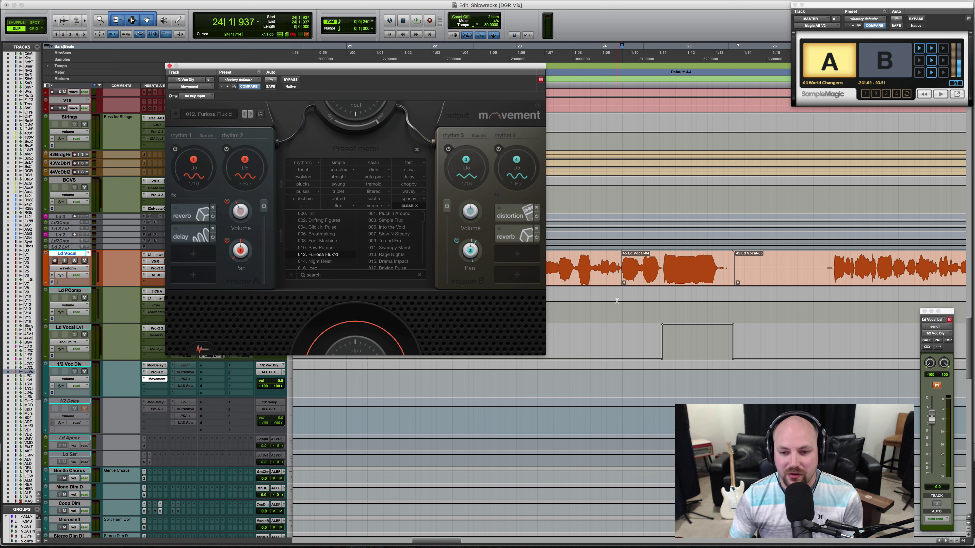
pyautogui.press('space')
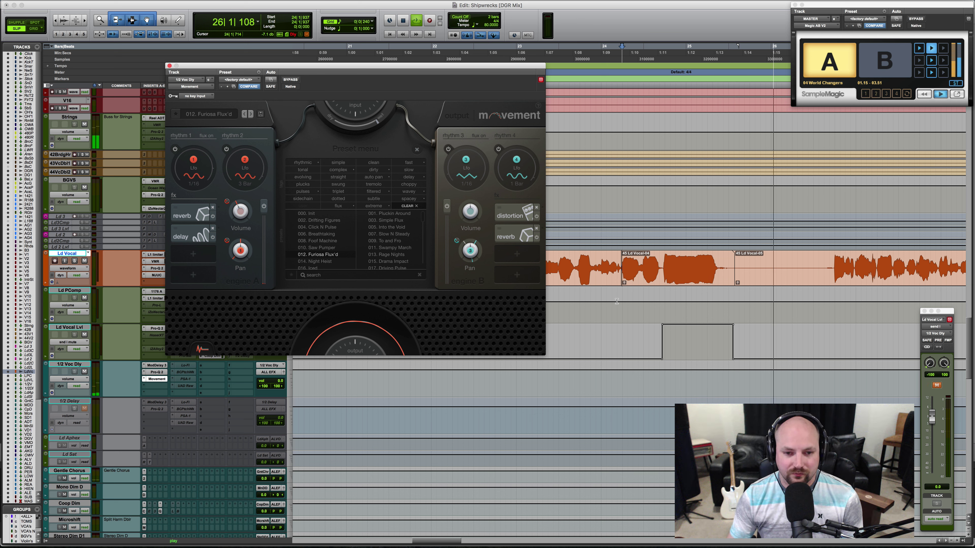
pyautogui.press('space')
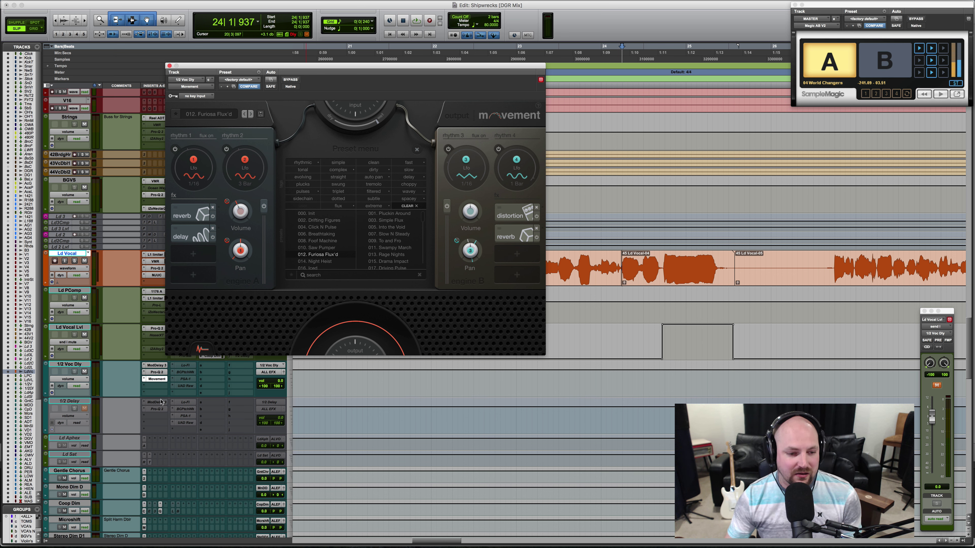
# Step: Add a bell cut of about -5 dB with Q 1 in the 1/2 Voc Dly track's Pro-Q 2, and play the passage
pyautogui.click(155, 372)
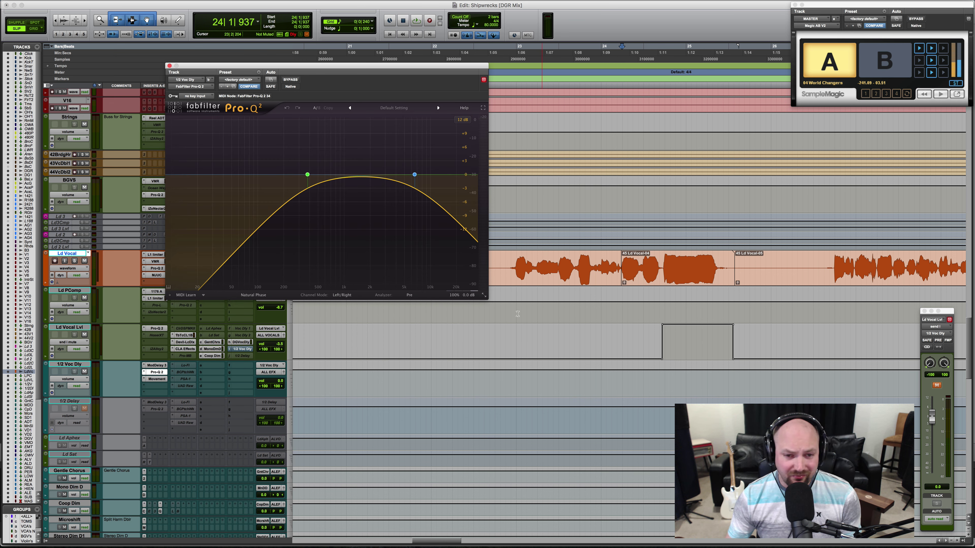
pyautogui.moveTo(385, 179); pyautogui.dragTo(408, 198)
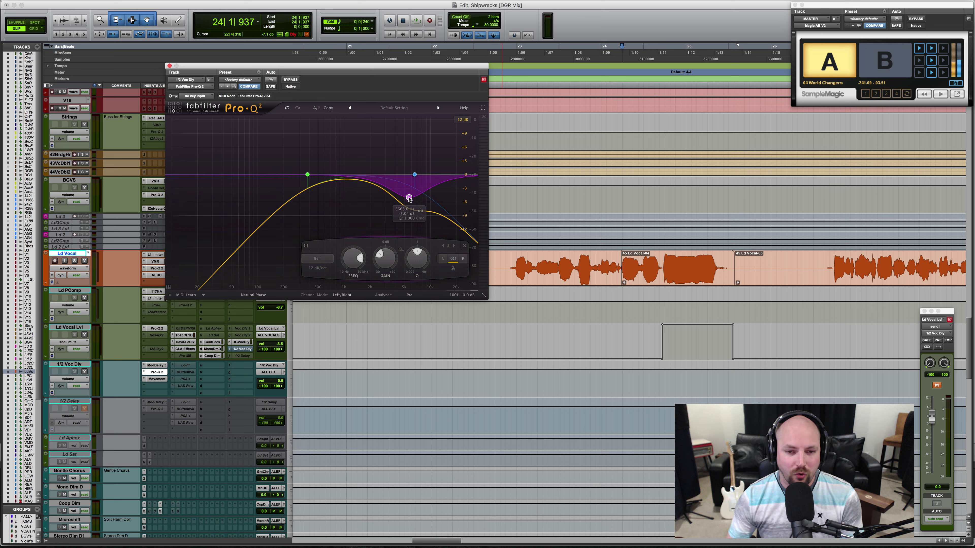
pyautogui.press('space')
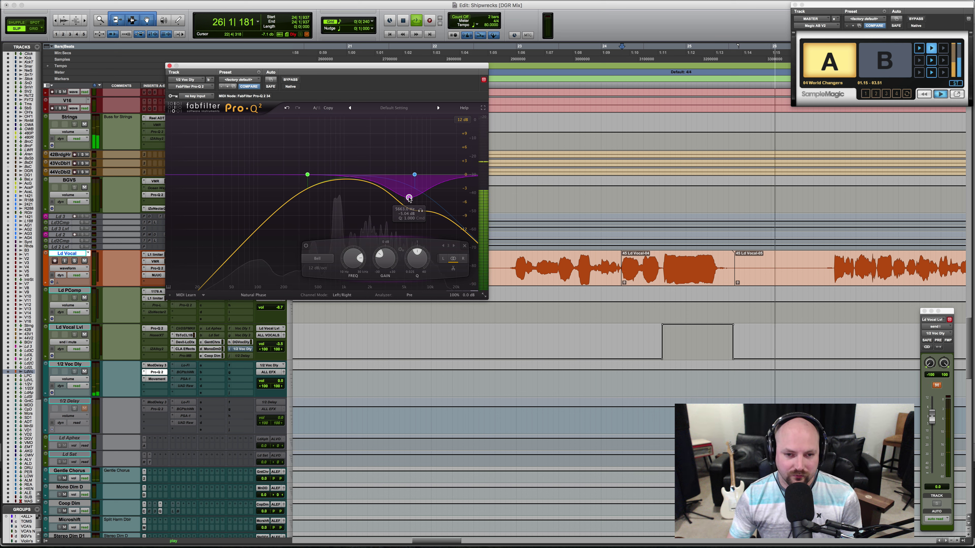
pyautogui.press('space')
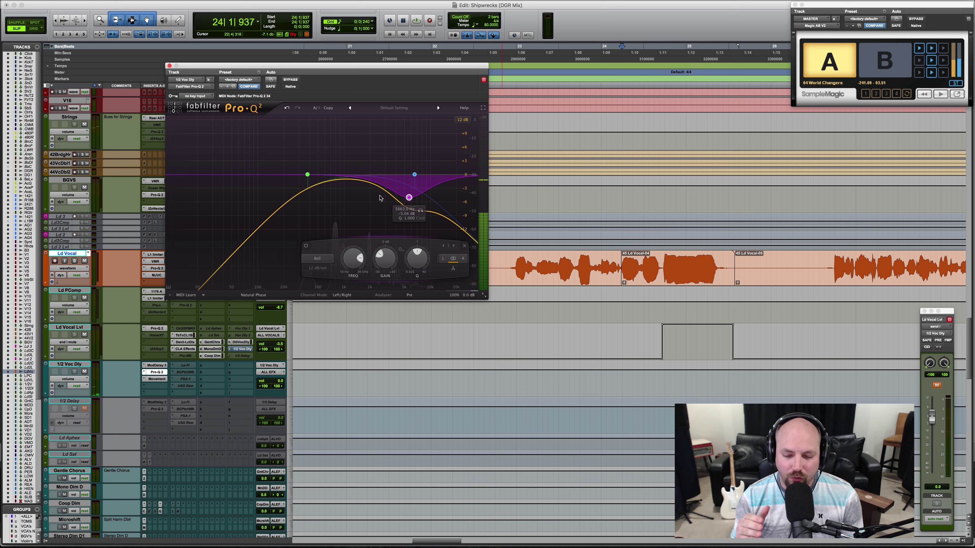
# Step: Reopen the Movement plug-in on the 1/2 Voc Dly track, move its window aside to view the track inserts, and close it
pyautogui.click(157, 380)
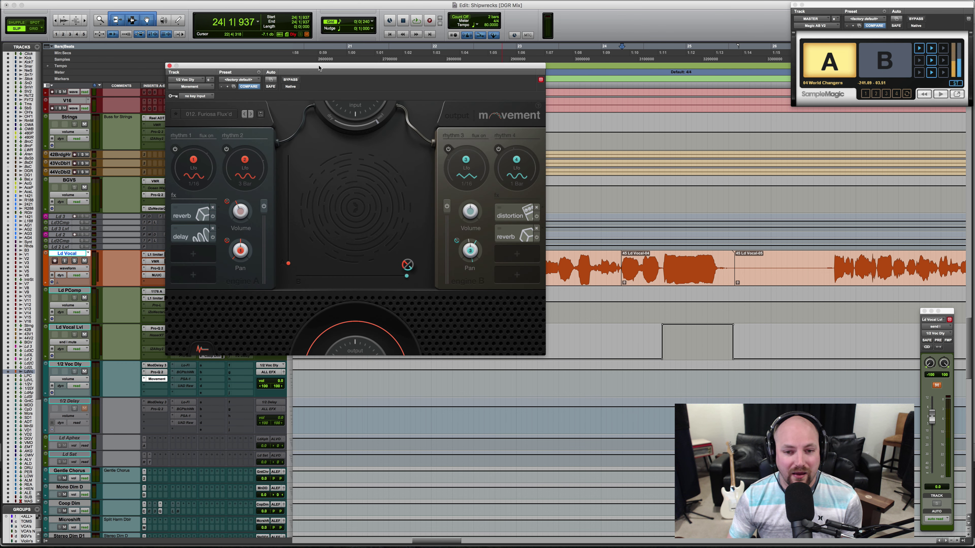
pyautogui.moveTo(319, 68); pyautogui.dragTo(417, 96)
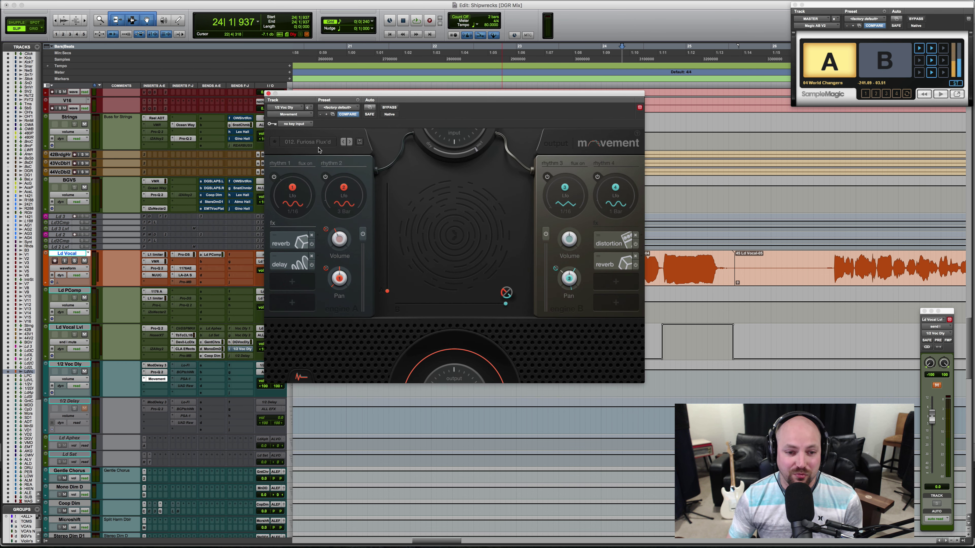
pyautogui.click(268, 93)
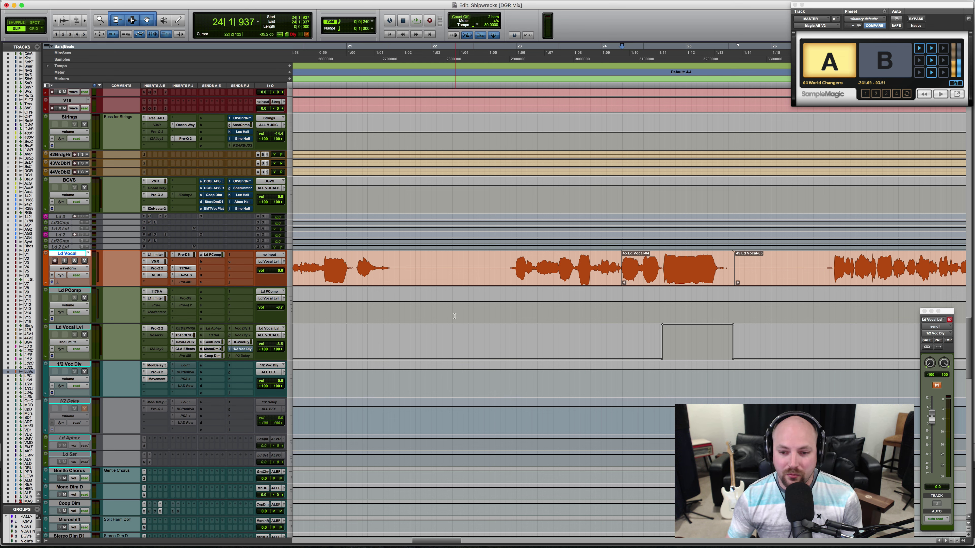
# Step: Locate the acoustic guitar breakdown around bars 69 to 73, using the start of the Acs Pick clip as the reference point
pyautogui.press('super+bracketleft')
pyautogui.press('super+bracketleft')
pyautogui.press('super+bracketleft')
pyautogui.press('super+bracketleft')
pyautogui.scroll(4, 455, 316)
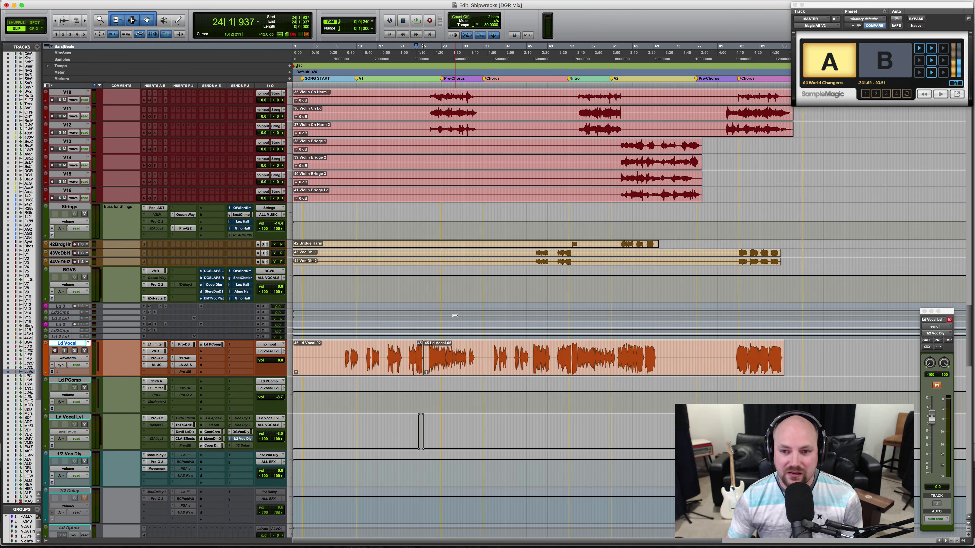
pyautogui.press('super+bracketleft')
pyautogui.scroll(10, 454, 316)
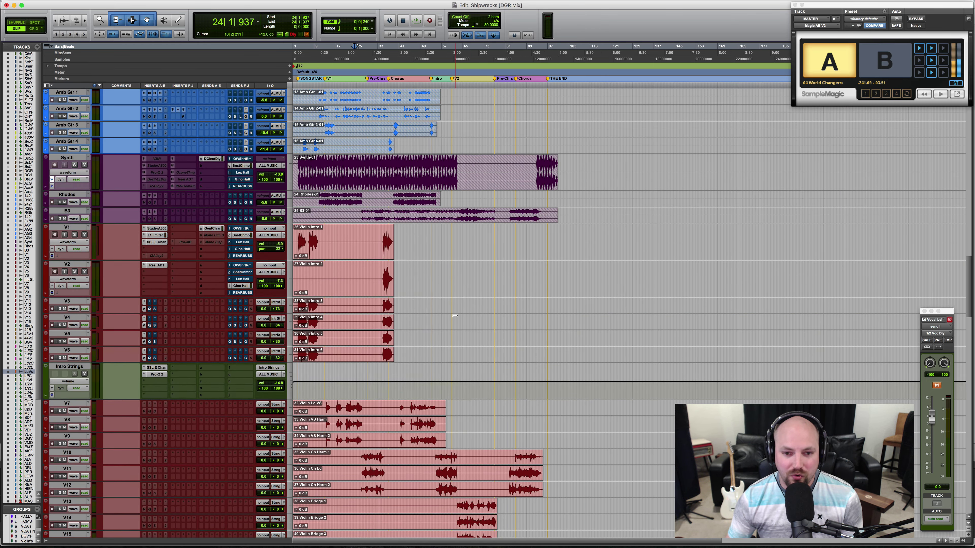
pyautogui.scroll(10, 455, 316)
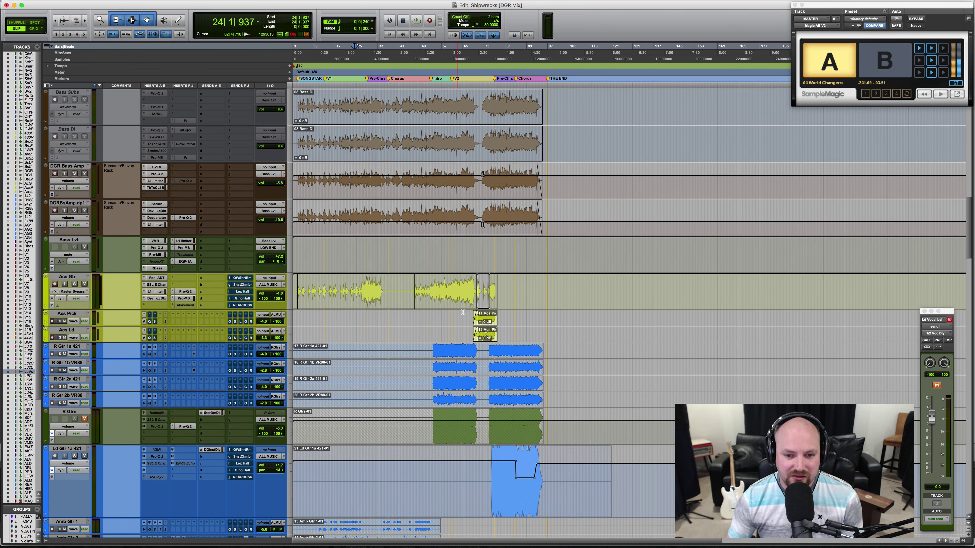
pyautogui.click(464, 317)
pyautogui.press('Tab')
pyautogui.press('super+bracketright')
pyautogui.press('super+bracketright')
pyautogui.press('super+bracketright')
pyautogui.press('super+bracketright')
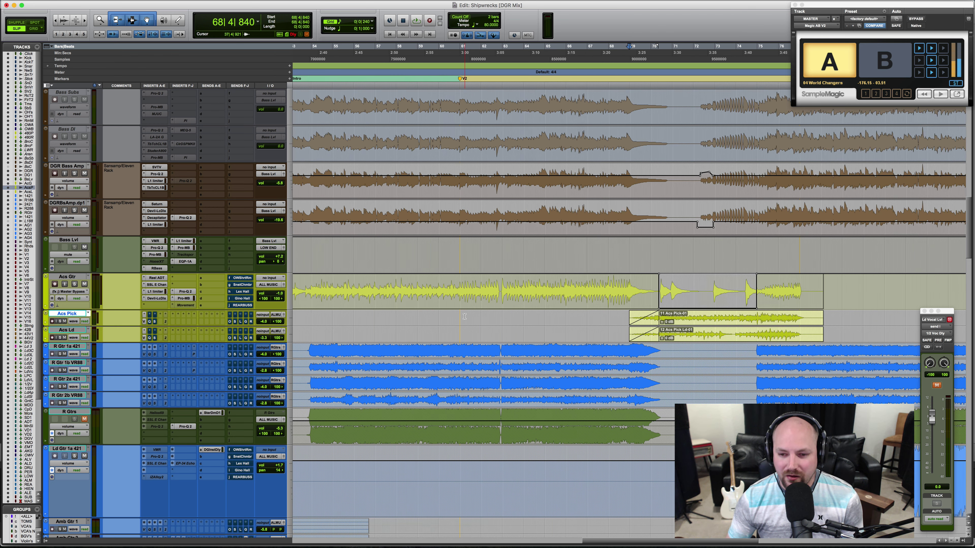
pyautogui.press('super+bracketright')
pyautogui.scroll(1, 464, 316)
pyautogui.hscroll(4, 464, 317)
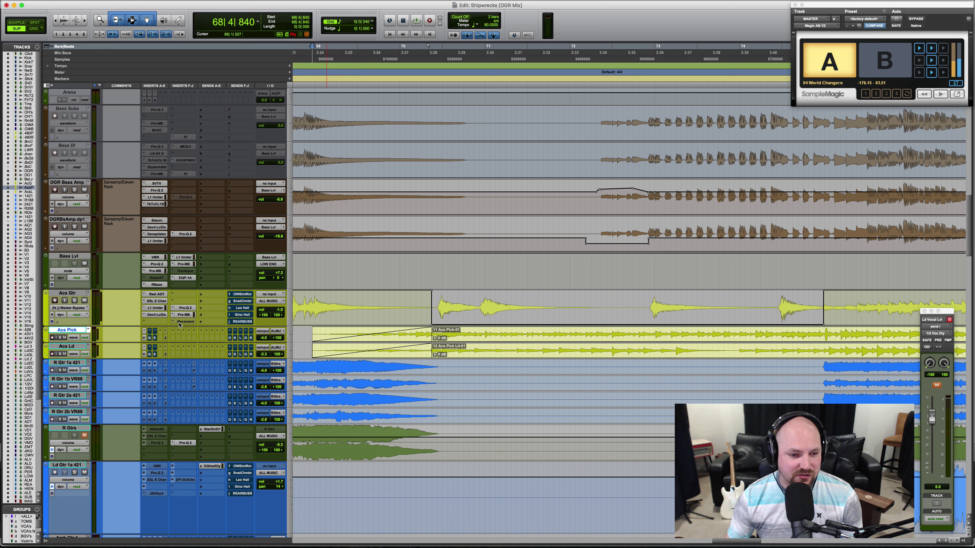
# Step: Play the Acs Gtr breakdown from 68|4|902 and from 70|2|630
pyautogui.click(313, 300)
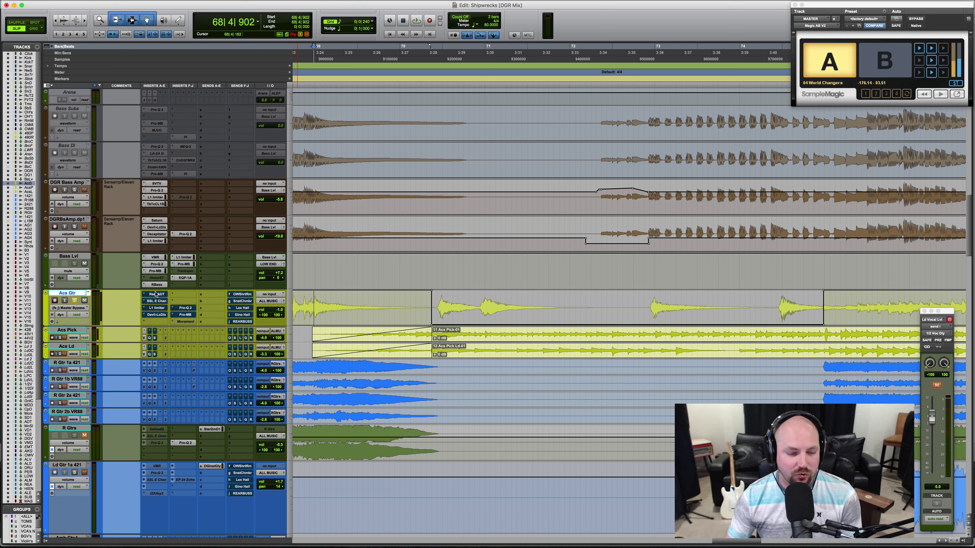
pyautogui.press('space')
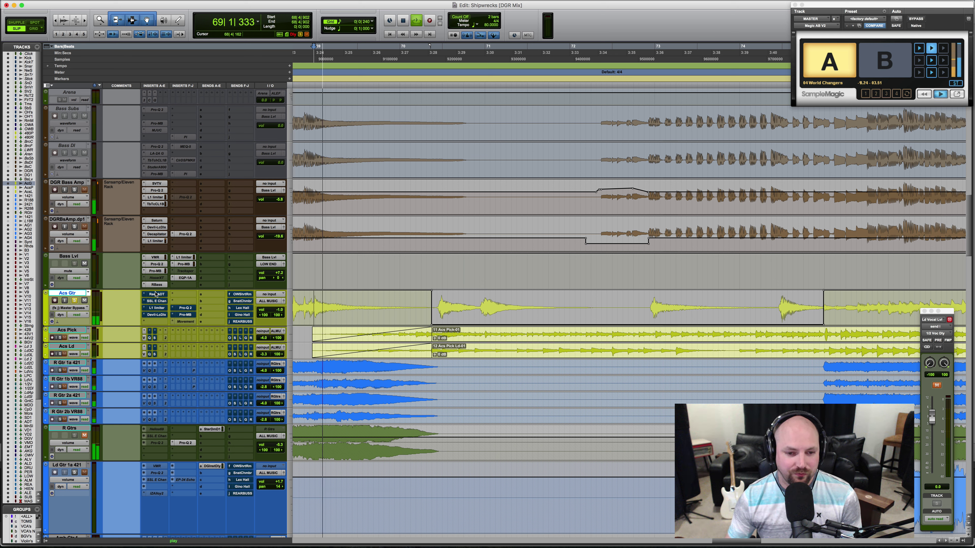
pyautogui.press('space')
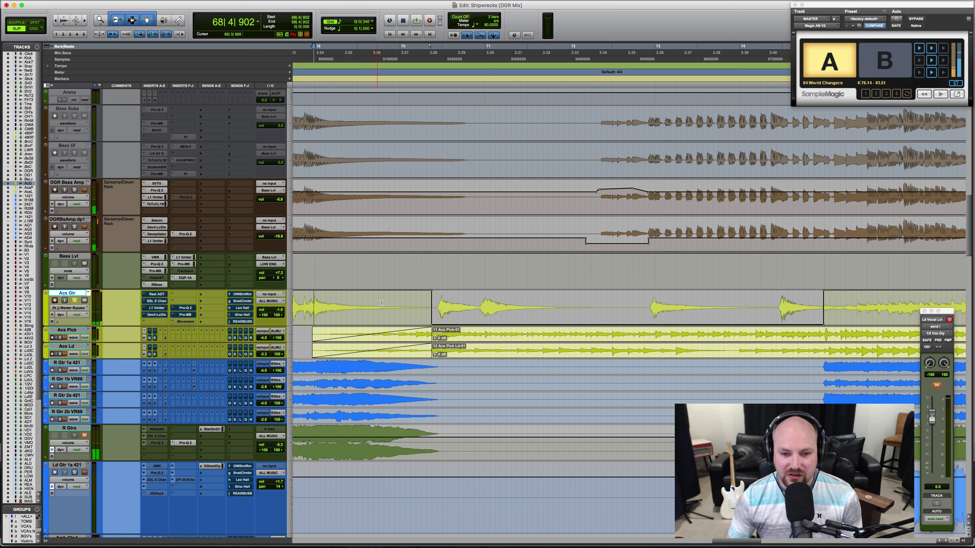
pyautogui.click(435, 299)
pyautogui.press('space')
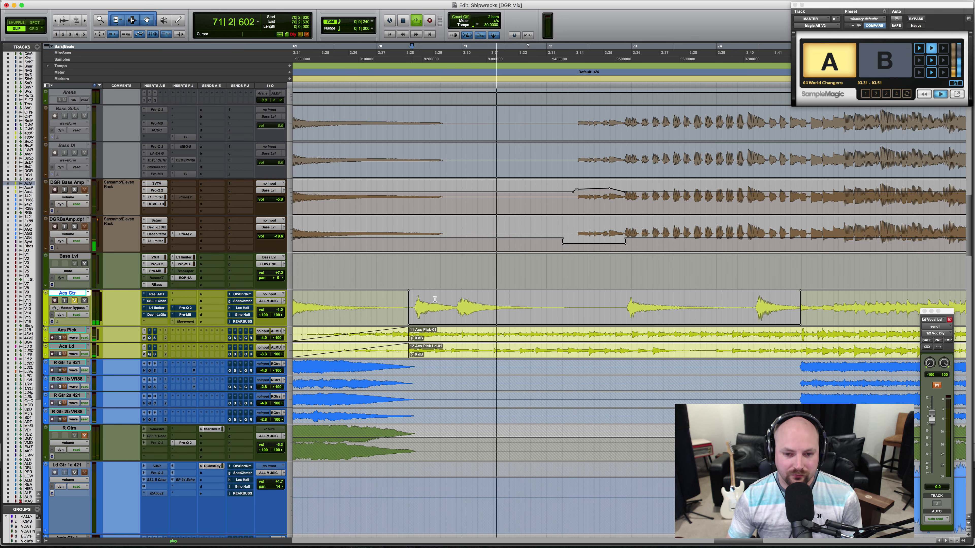
pyautogui.press('space')
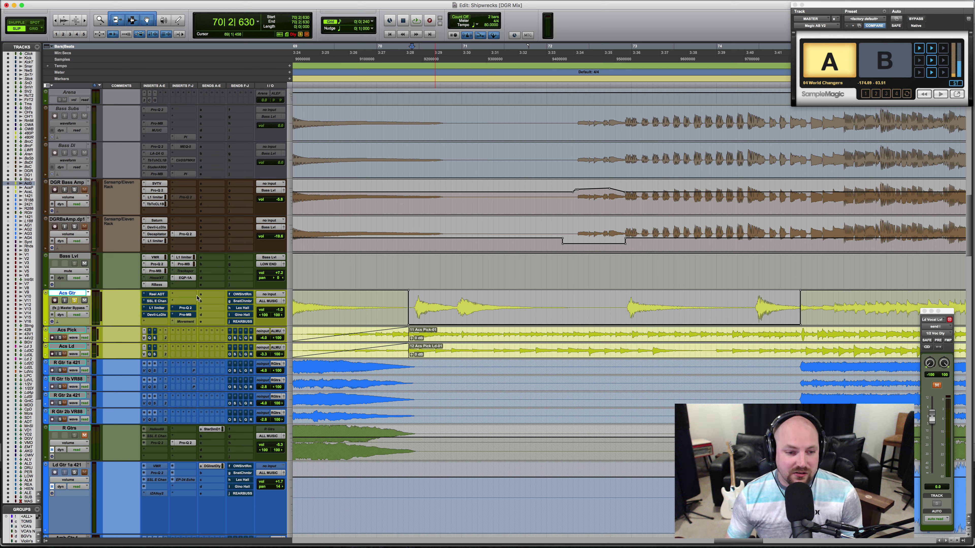
# Step: Check the Real ADT plug-in on the Acs Gtr track, close it, and replay the breakdown from 70|2|630
pyautogui.click(159, 295)
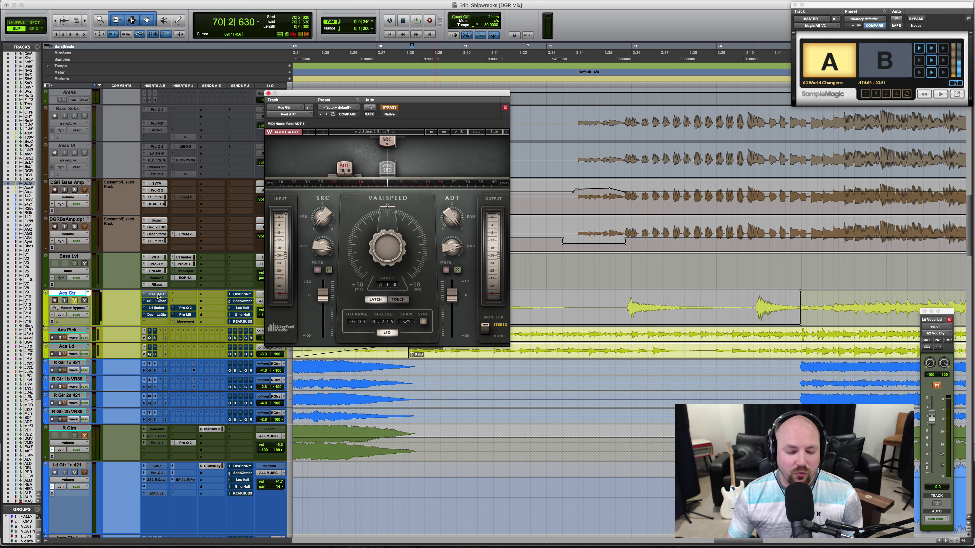
pyautogui.click(156, 295)
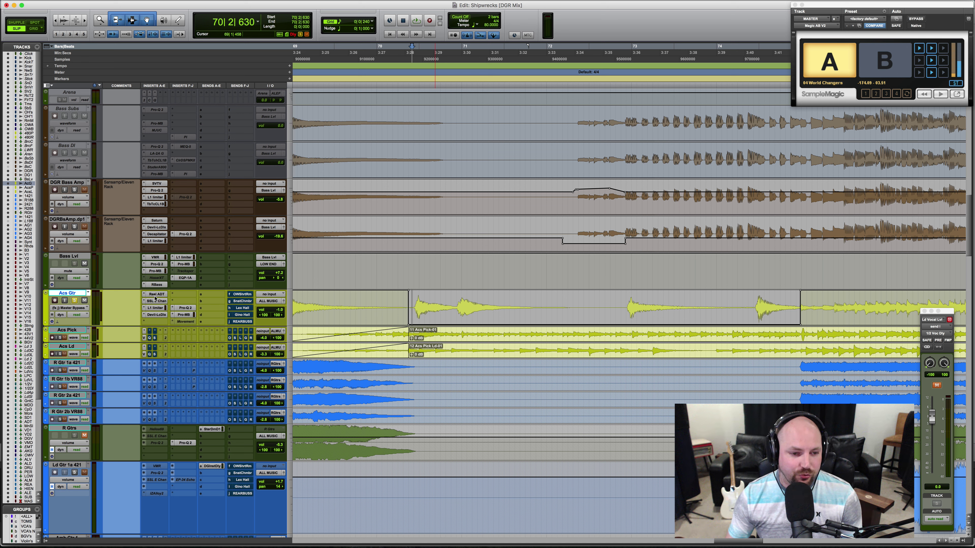
pyautogui.press('space')
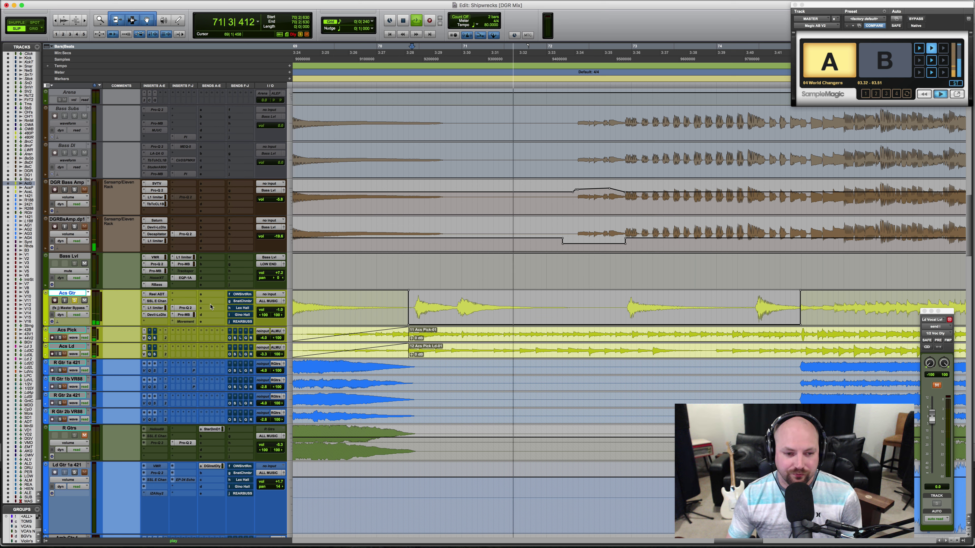
pyautogui.press('space')
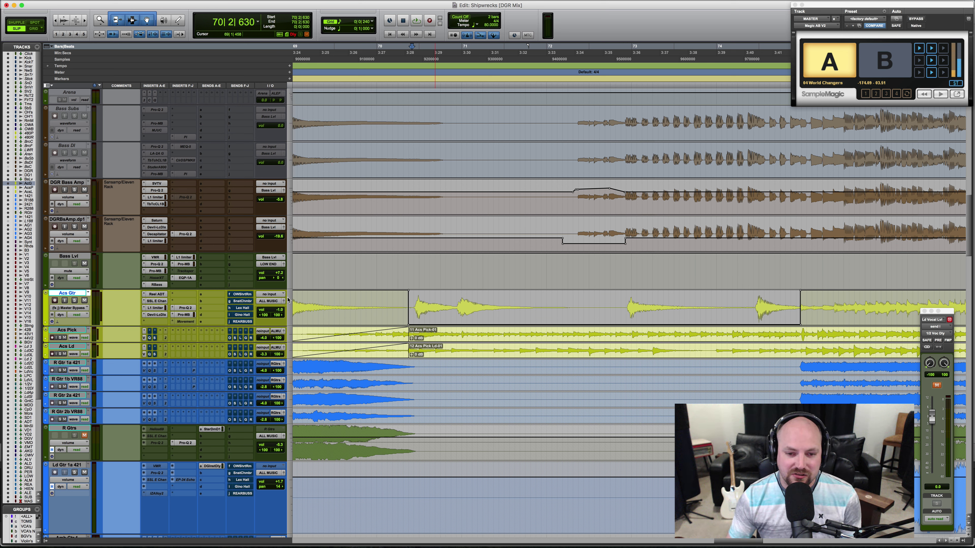
# Step: Examine the Acs Gtr track's Movement plug-in with the 015. Drama Impact preset, repositioning its window, and close it
pyautogui.click(185, 321)
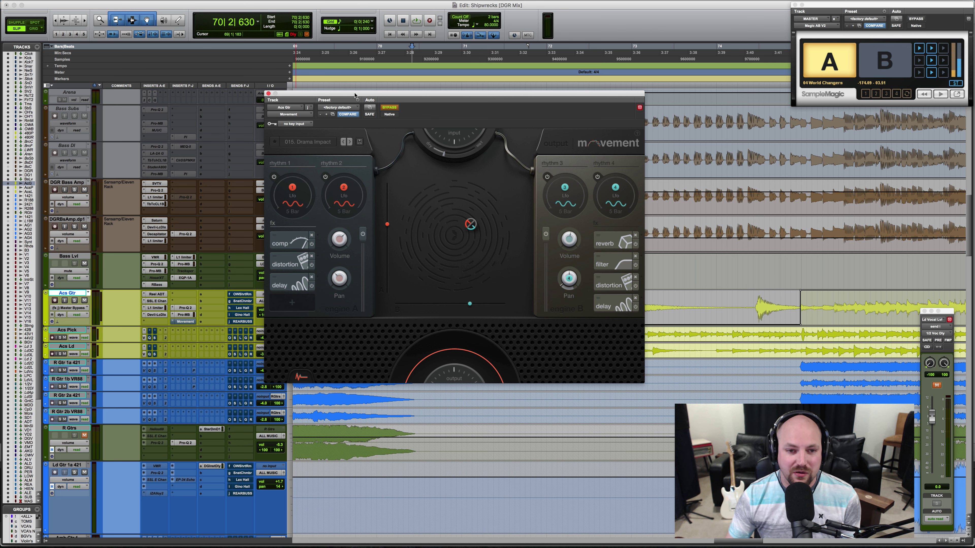
pyautogui.moveTo(355, 95); pyautogui.dragTo(353, 80)
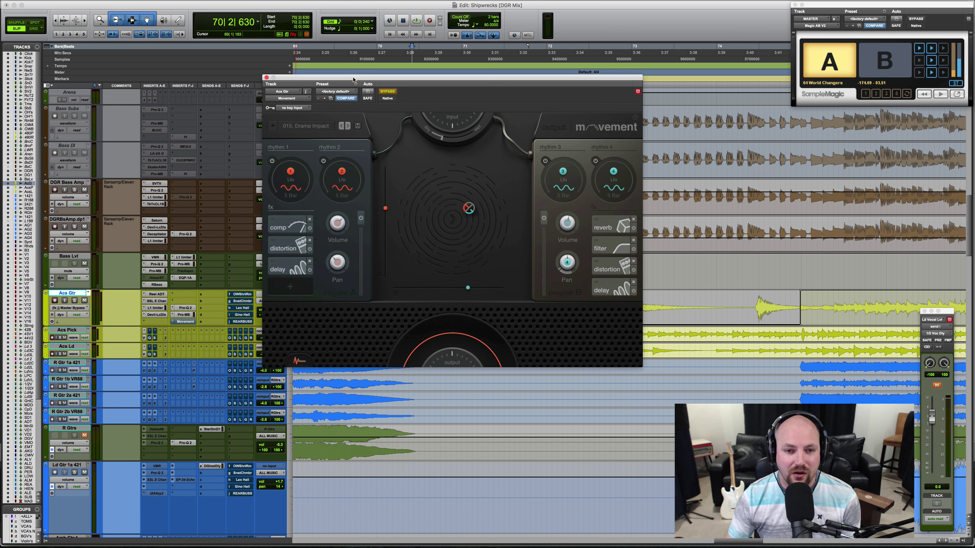
pyautogui.click(382, 72)
pyautogui.moveTo(386, 79); pyautogui.dragTo(388, 128)
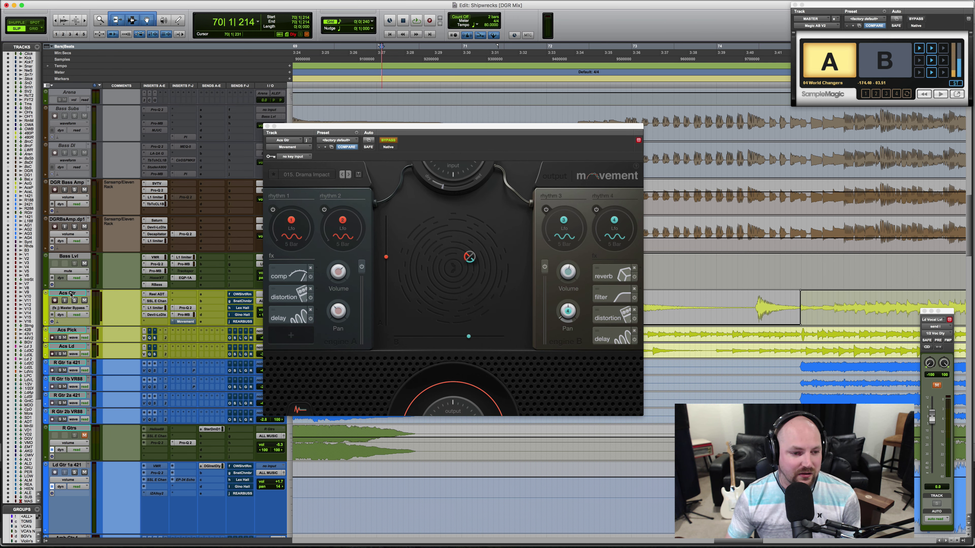
pyautogui.click(69, 293)
pyautogui.click(268, 127)
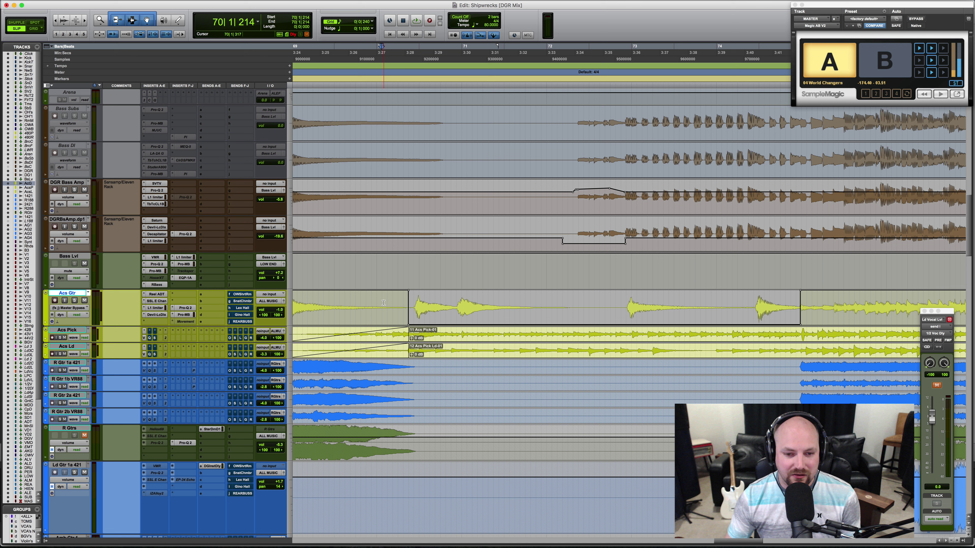
# Step: Play the Acs Gtr breakdown from 70|2|028
pyautogui.click(398, 303)
pyautogui.press('space')
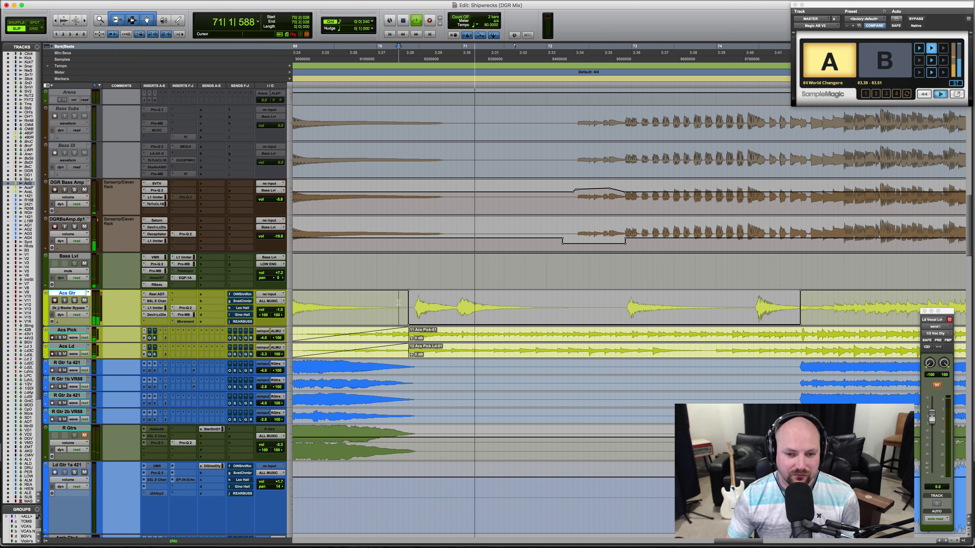
pyautogui.press('space')
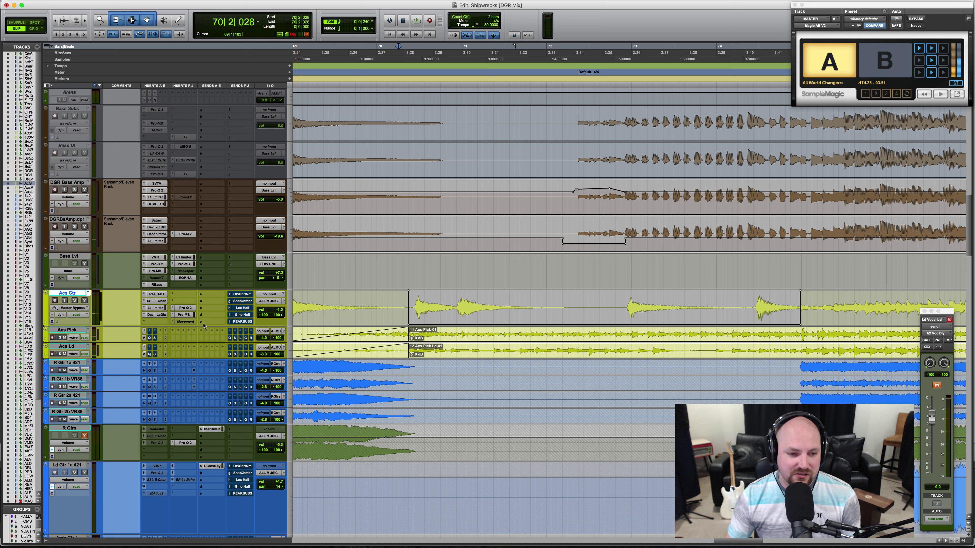
# Step: Bypass the Movement plug-in on the Acs Gtr track and play the breakdown from 69|2|892 for comparison
pyautogui.click(184, 322)
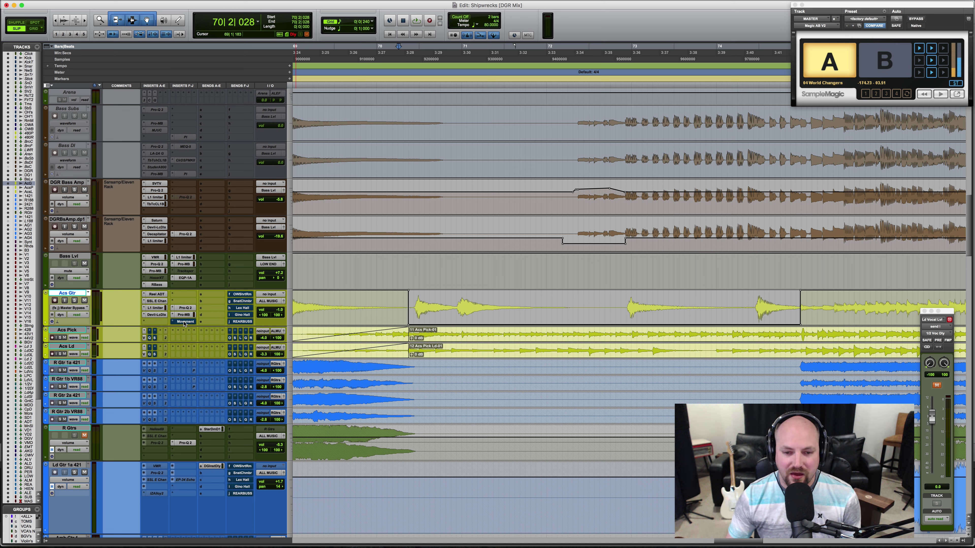
pyautogui.click(333, 302)
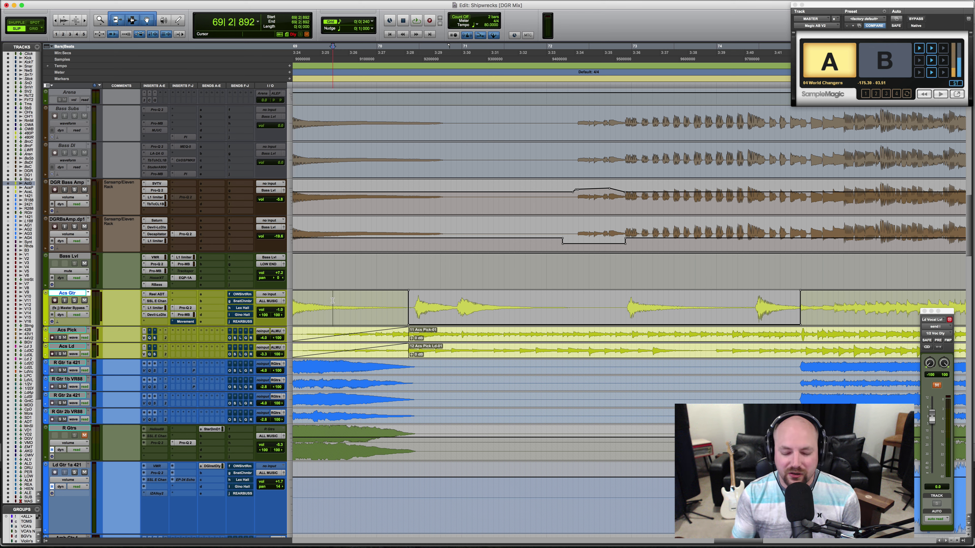
pyautogui.press('space')
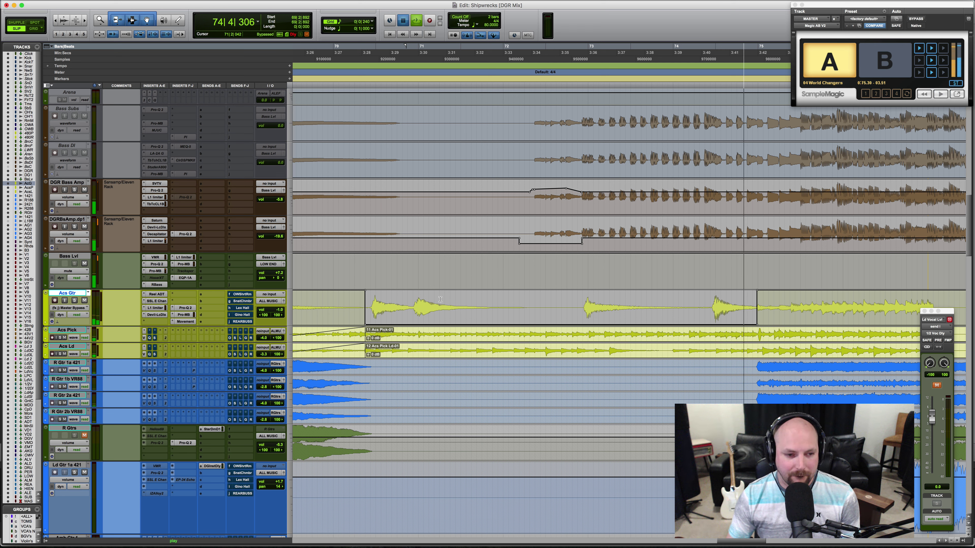
pyautogui.press('space')
pyautogui.press('space')
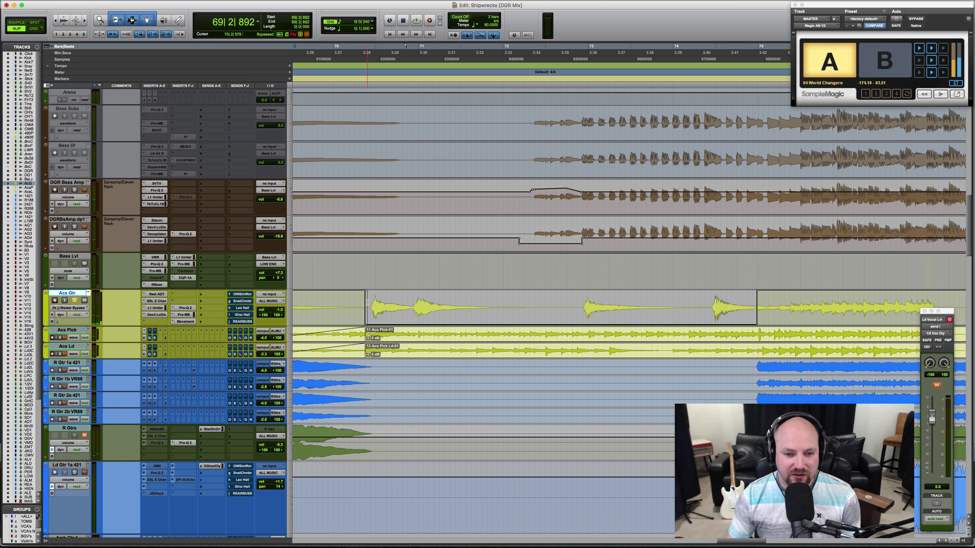
# Step: Play the Acs Gtr breakdown from 70|2|579 and close the track's Movement plug-in window
pyautogui.click(367, 304)
pyautogui.press('space')
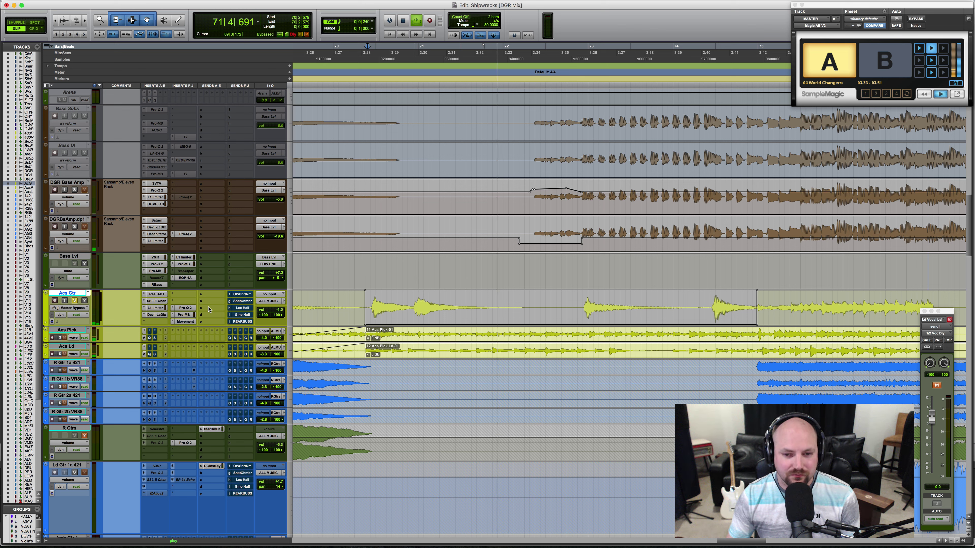
pyautogui.press('space')
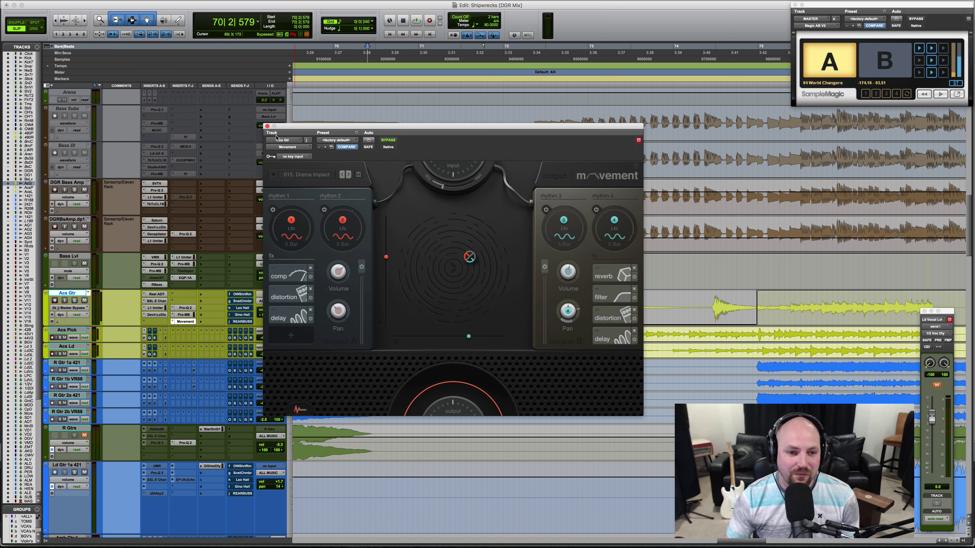
pyautogui.click(268, 126)
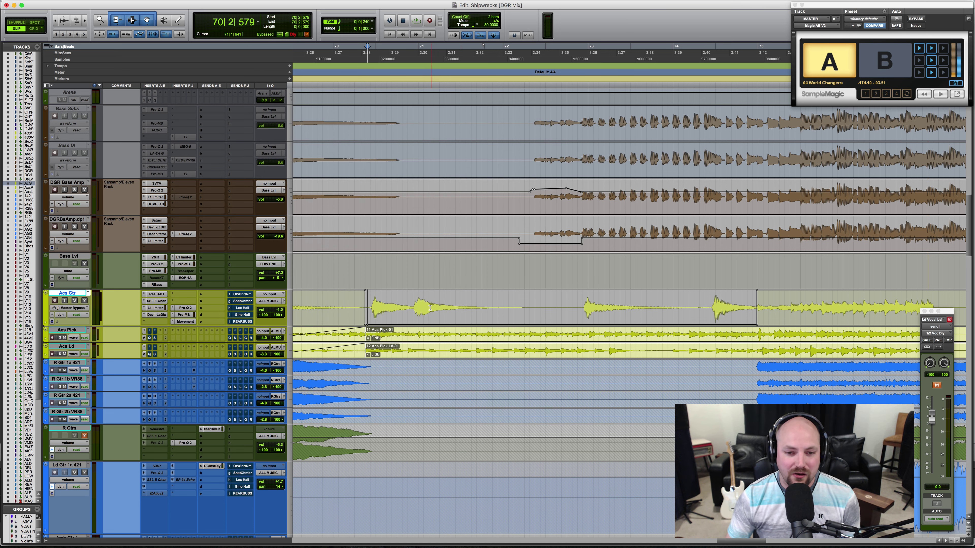
pyautogui.press('super+bracketleft')
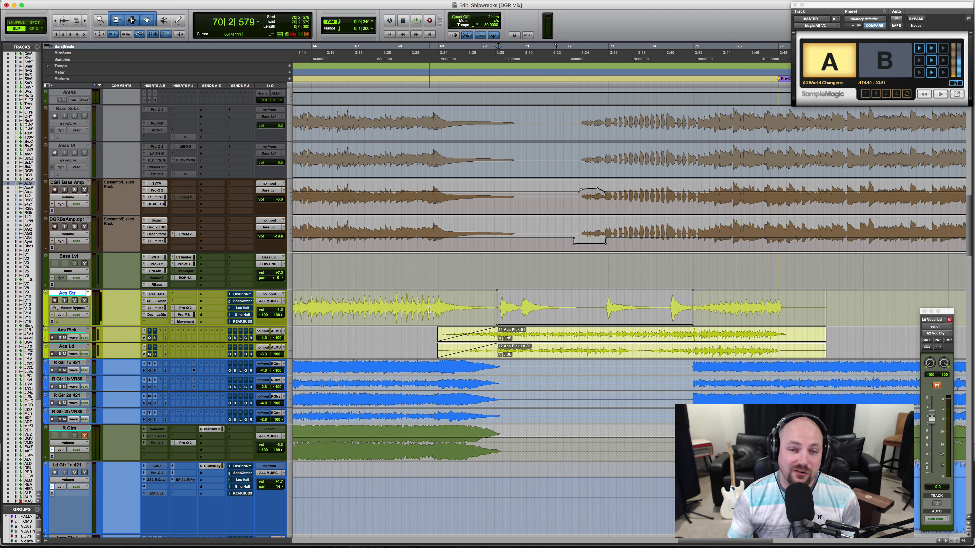